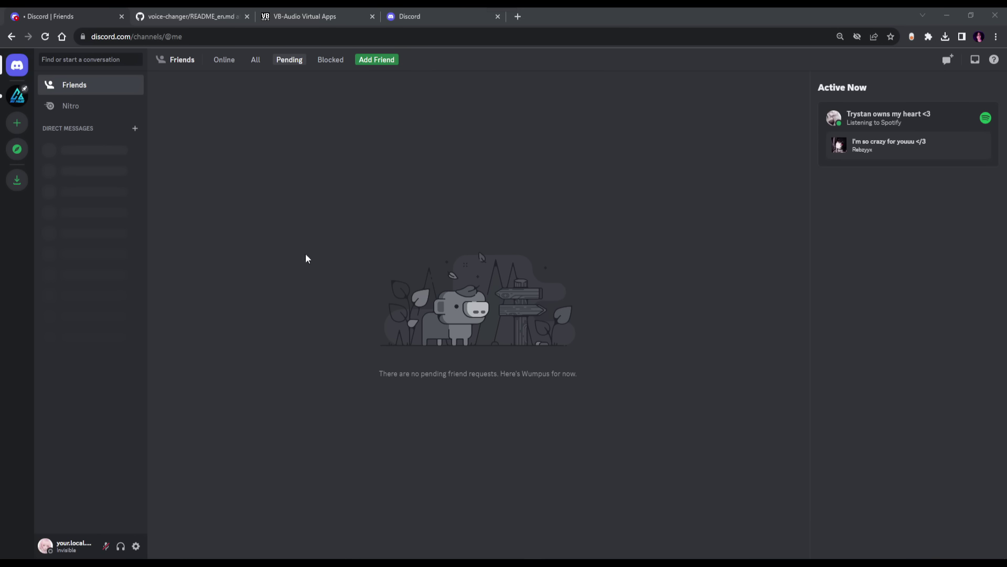
In the GitHub voice-changer README, find the download table and follow its 'hugging face' link.
{"action": "left_click", "coordinate": [169, 12]}
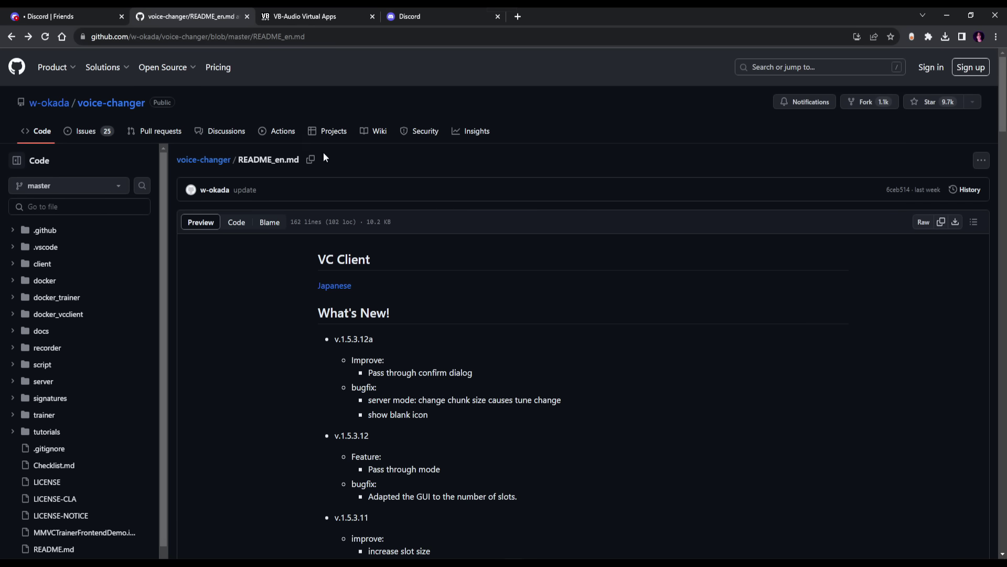
{"action": "mouse_move", "coordinate": [180, 66]}
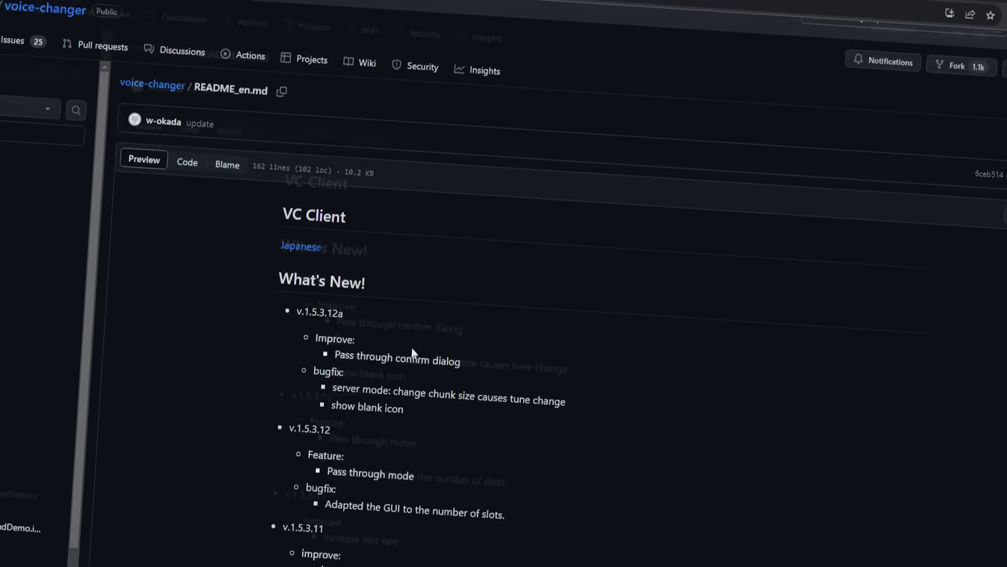
{"action": "scroll", "coordinate": [367, 315], "scroll_direction": "down", "scroll_amount": 15}
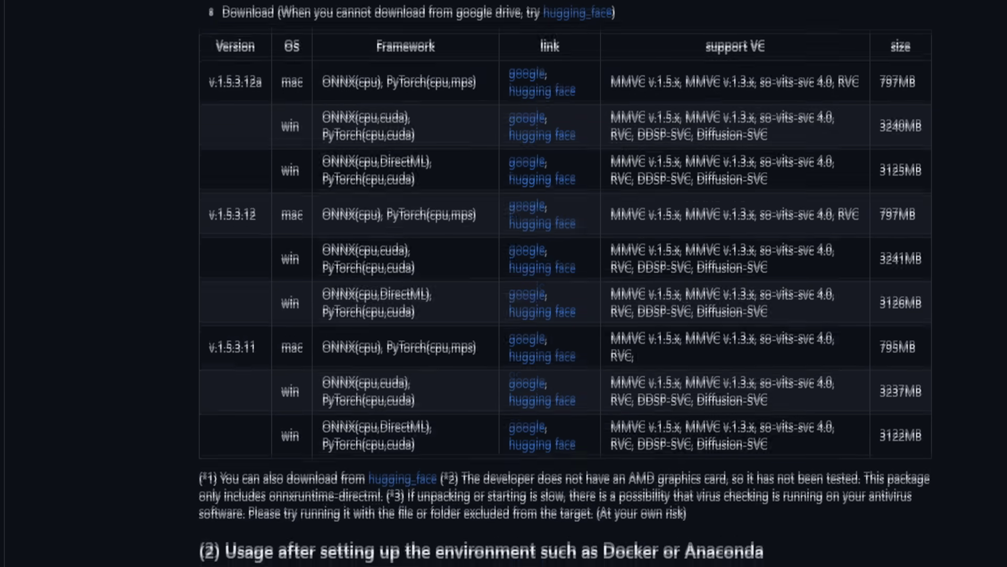
{"action": "scroll", "coordinate": [254, 222], "scroll_direction": "up", "scroll_amount": 3}
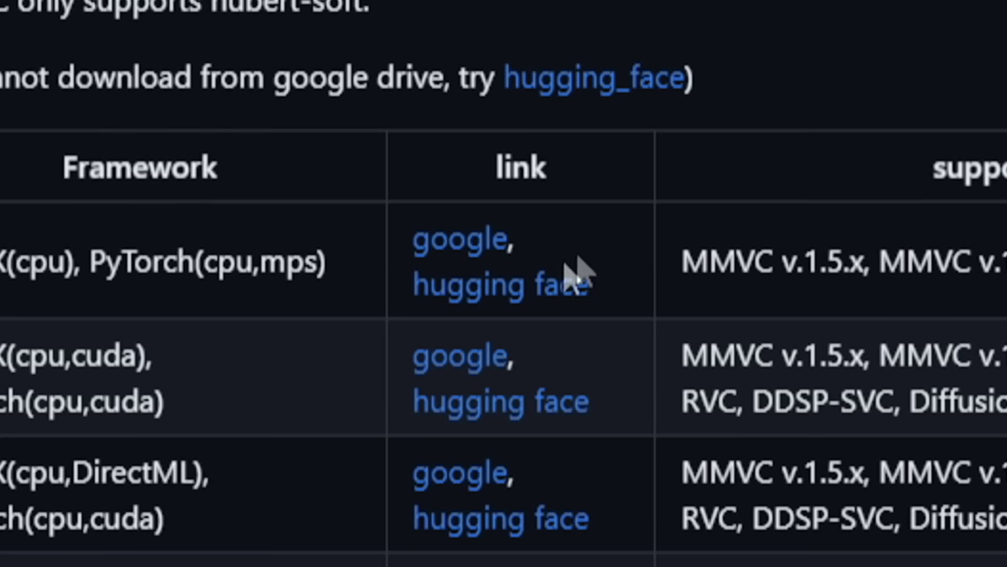
{"action": "left_click", "coordinate": [534, 294]}
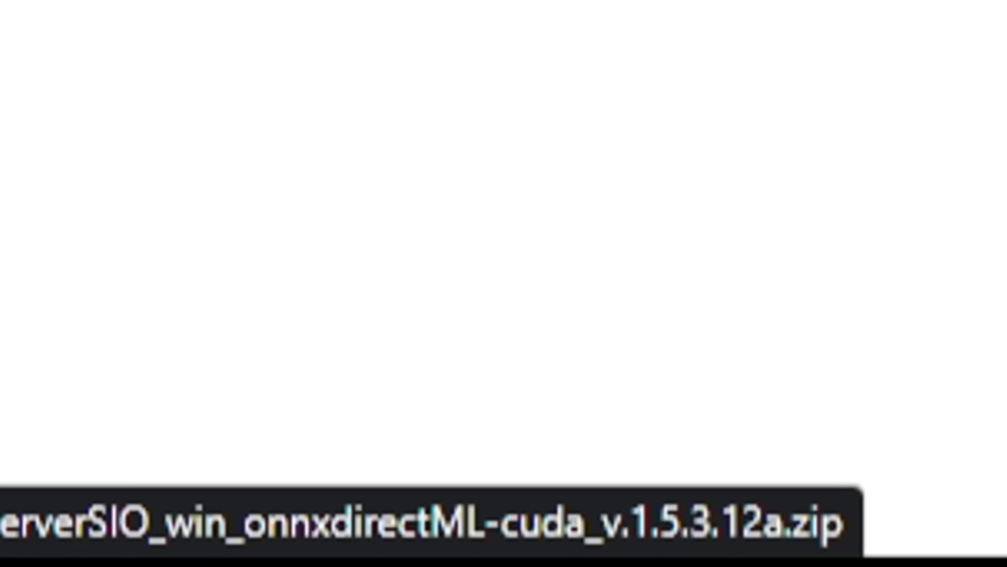
Download the win_onnxdirectML-cuda v.1.5.3.12a zip and cancel the duplicate '(1)' download.
{"action": "left_click", "coordinate": [530, 309]}
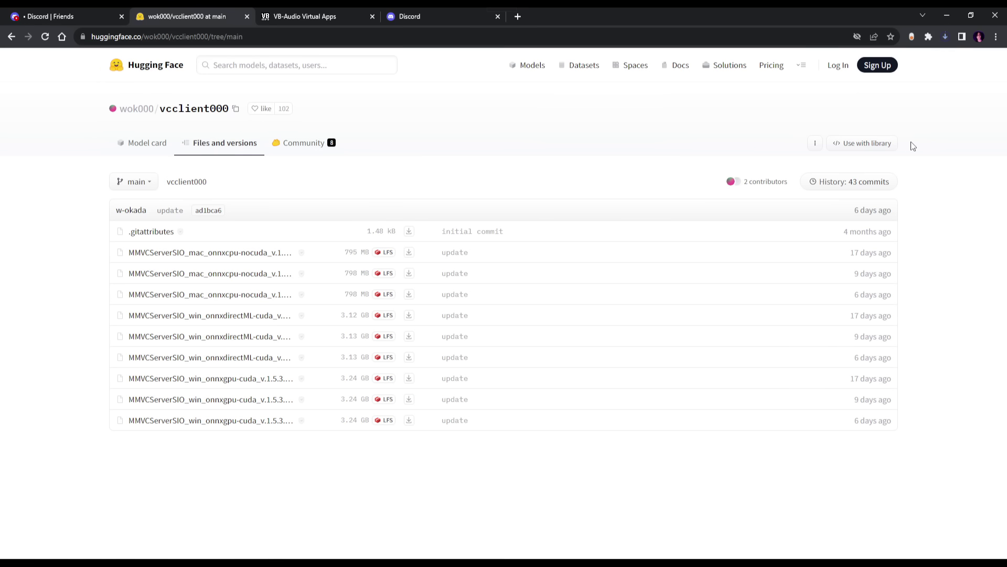
{"action": "left_click", "coordinate": [945, 36]}
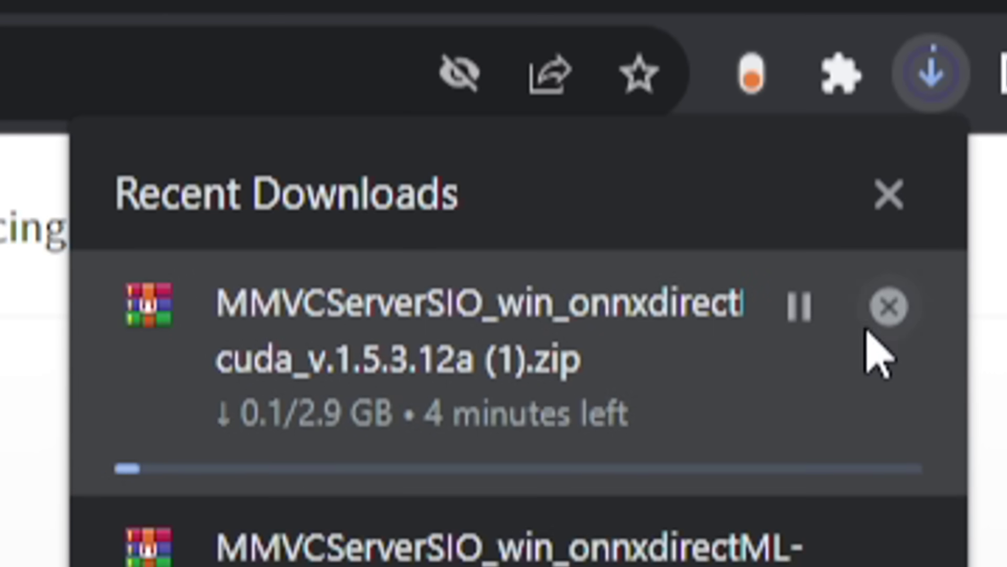
{"action": "left_click", "coordinate": [887, 309]}
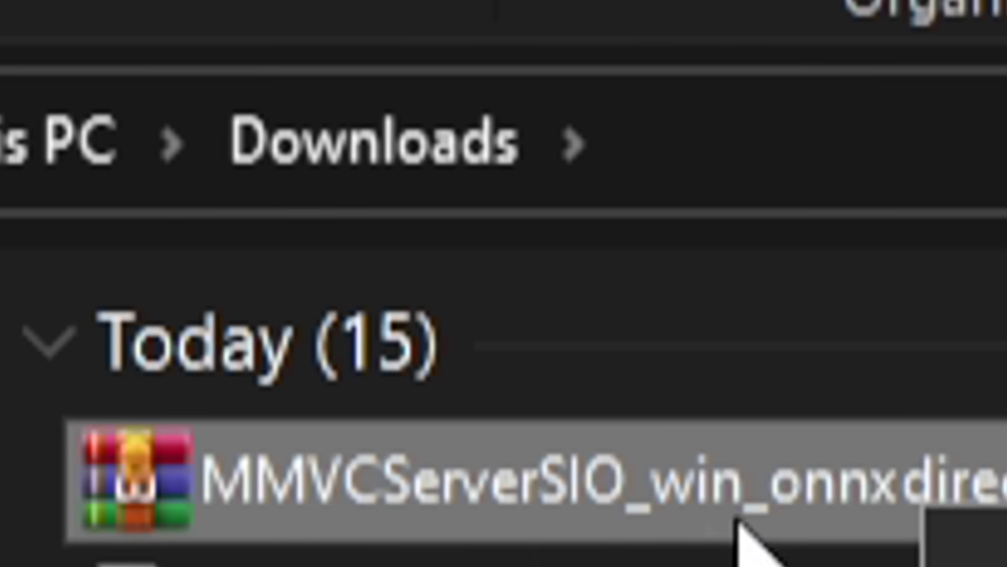
Extract the downloaded zip with WinRAR and open the resulting MMVCServerSIO folder.
{"action": "right_click", "coordinate": [740, 519]}
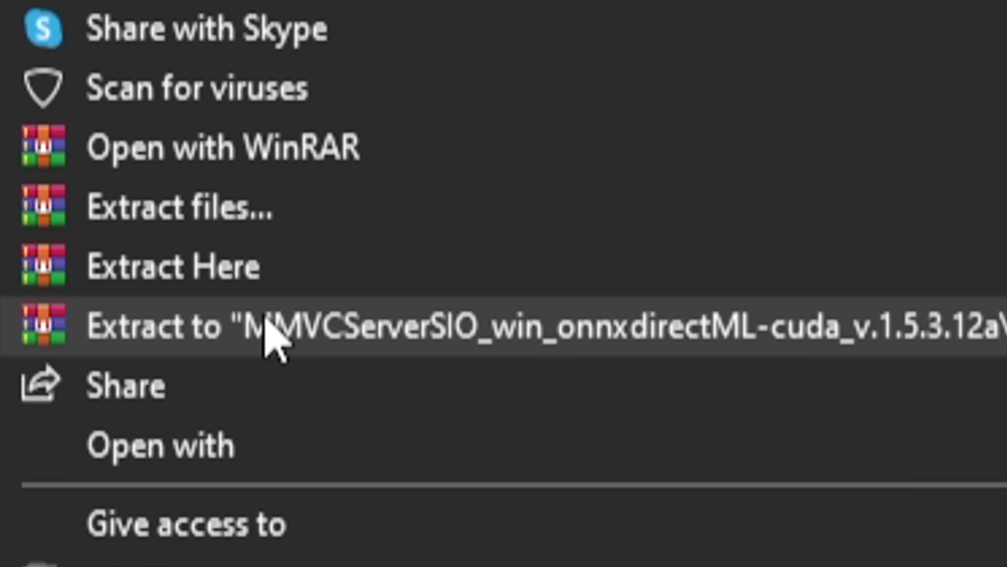
{"action": "left_click", "coordinate": [265, 321]}
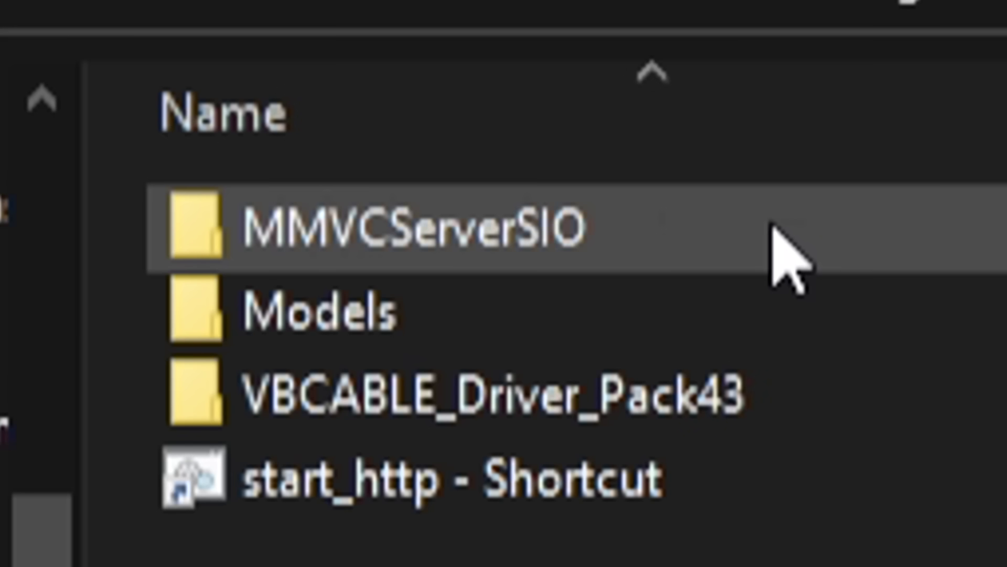
{"action": "mouse_move", "coordinate": [314, 267]}
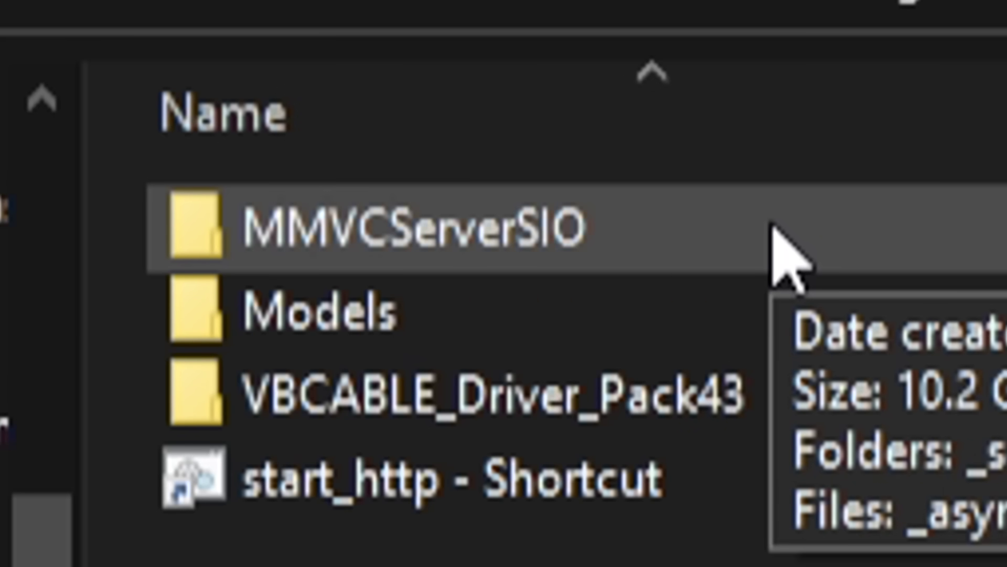
{"action": "double_click", "coordinate": [775, 231]}
{"action": "scroll", "coordinate": [232, 454], "scroll_direction": "down", "scroll_amount": 1}
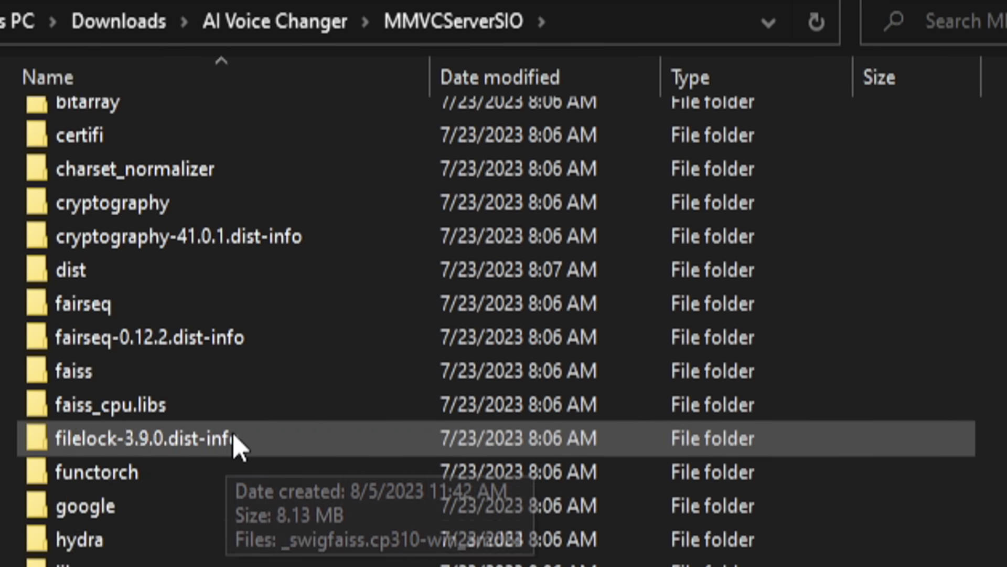
{"action": "scroll", "coordinate": [233, 446], "scroll_direction": "down", "scroll_amount": 18}
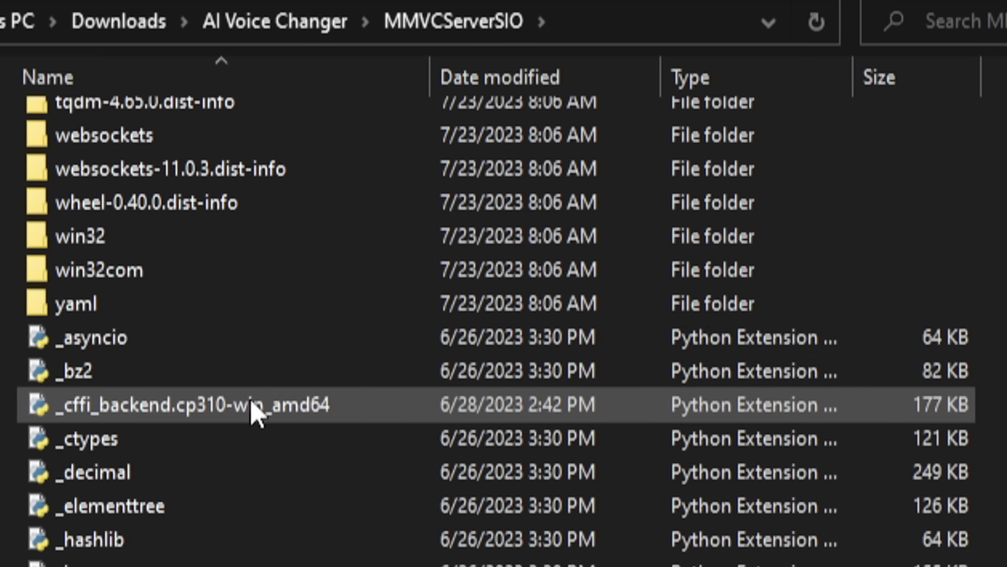
{"action": "scroll", "coordinate": [256, 411], "scroll_direction": "down", "scroll_amount": 12}
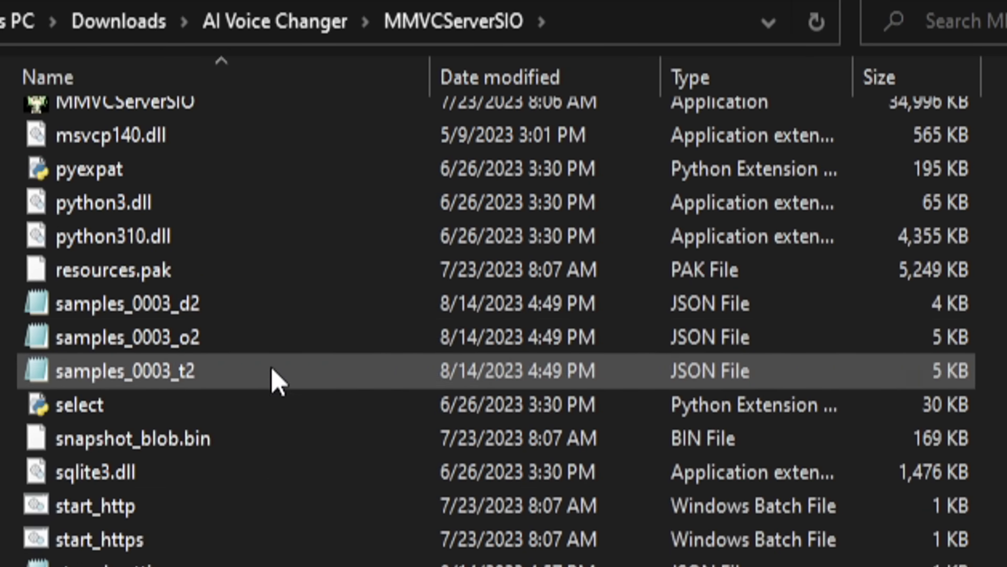
Run start_http from the MMVCServerSIO folder to launch the voice changer client.
{"action": "left_click", "coordinate": [805, 415]}
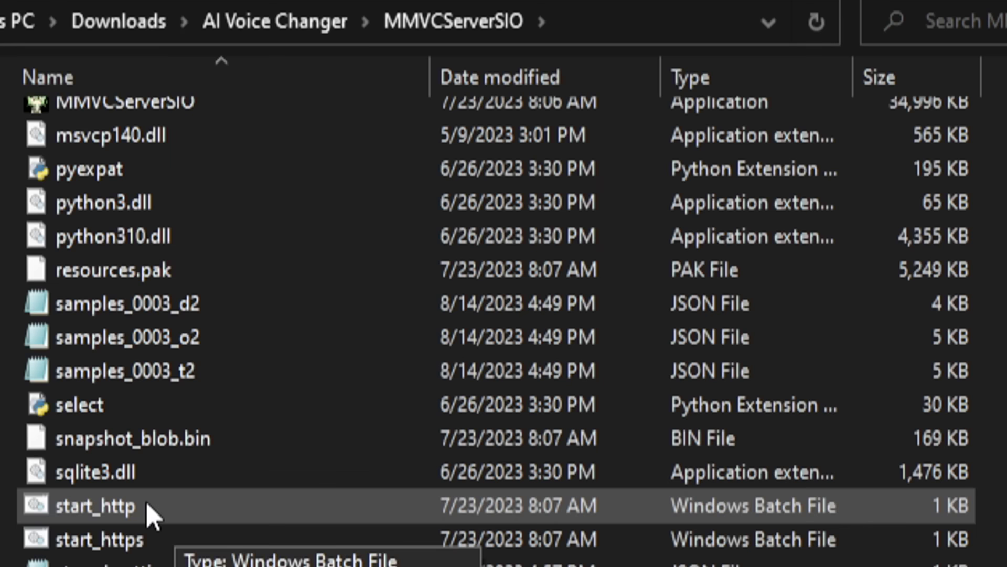
{"action": "left_click", "coordinate": [314, 433]}
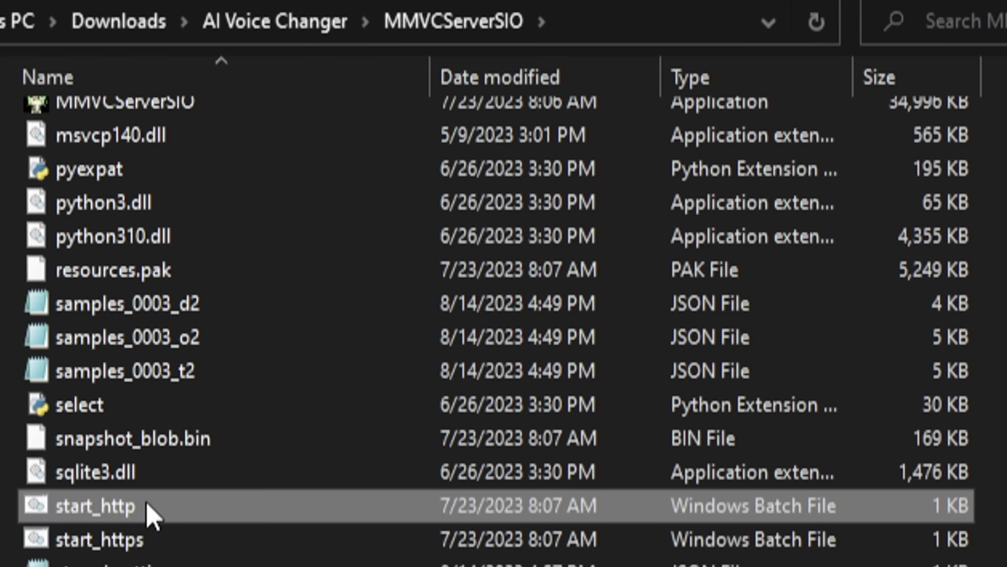
{"action": "left_click", "coordinate": [294, 32]}
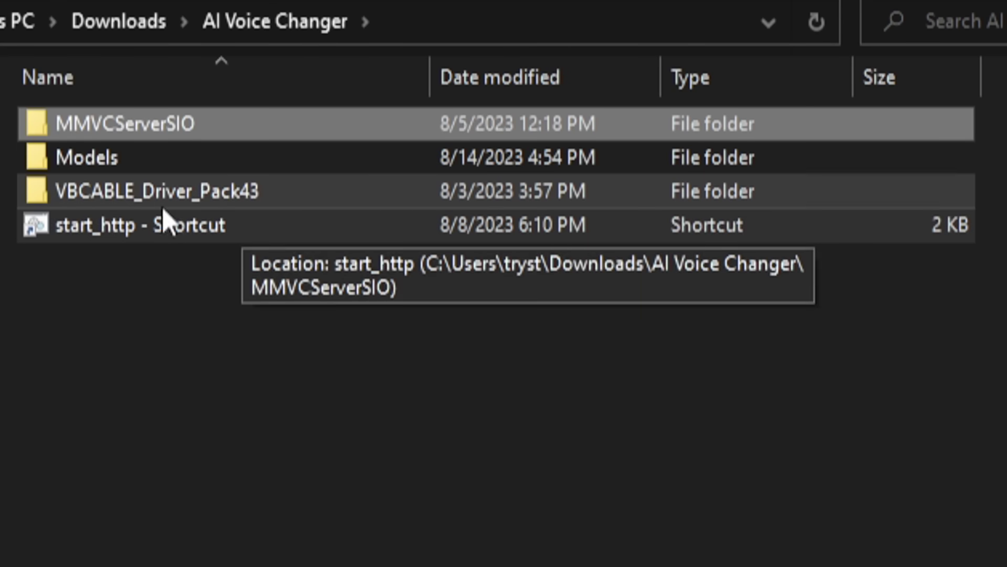
{"action": "double_click", "coordinate": [159, 136]}
{"action": "scroll", "coordinate": [299, 530], "scroll_direction": "down", "scroll_amount": 20}
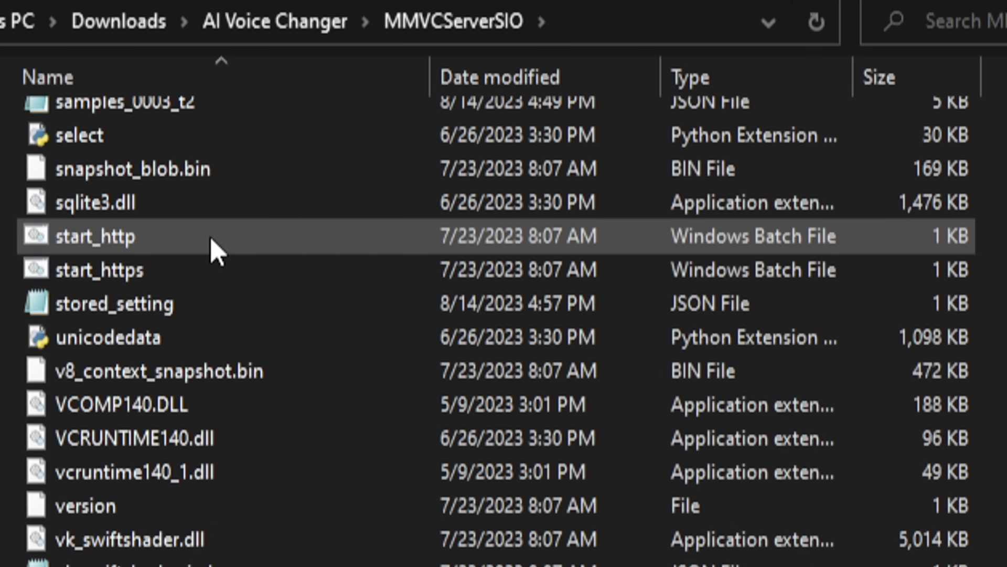
{"action": "right_click", "coordinate": [218, 252]}
{"action": "left_click", "coordinate": [231, 261]}
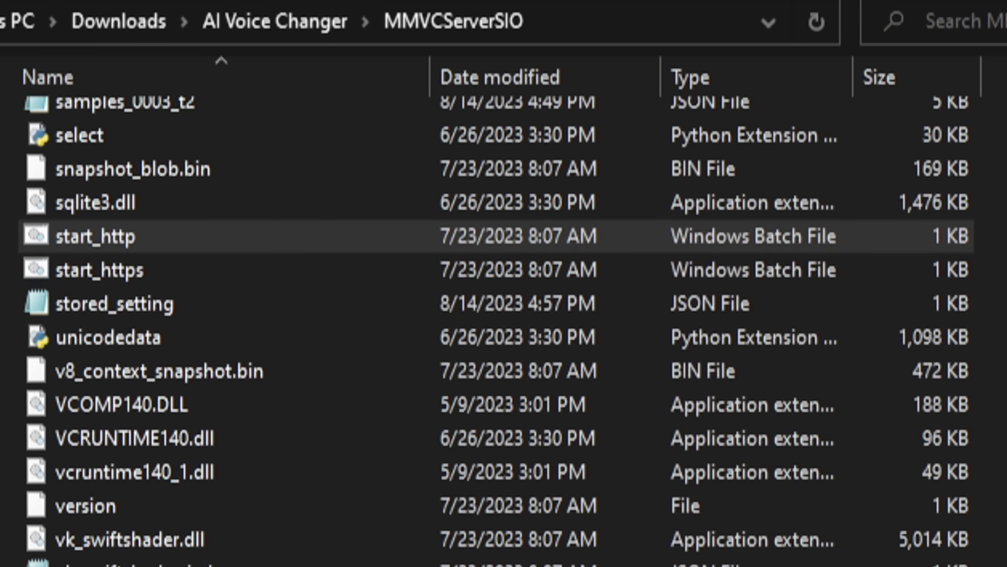
{"action": "right_click", "coordinate": [130, 242]}
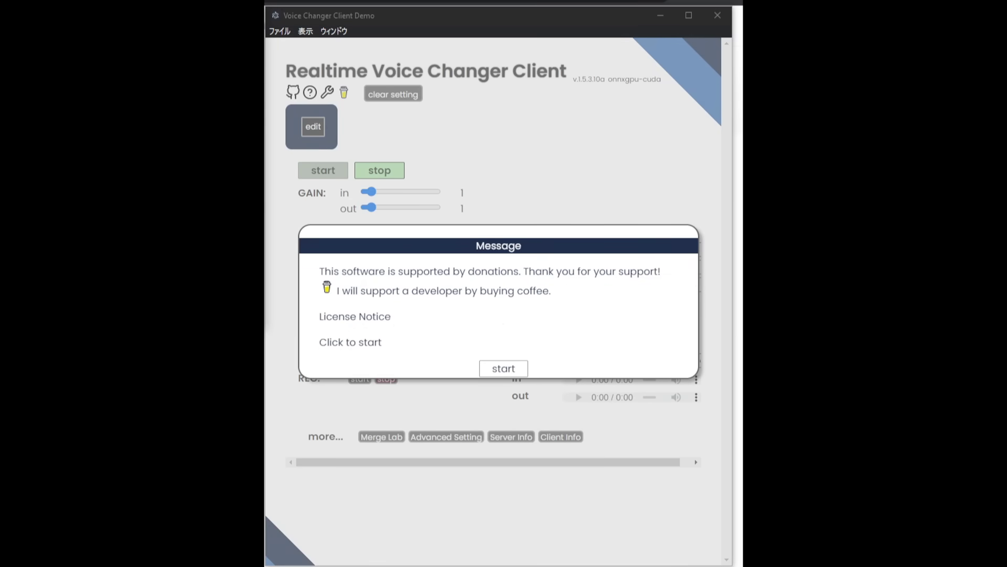
Close the donation message, then test conversion with start/stop while raising the voice TUNE to 11.
{"action": "left_click", "coordinate": [504, 368]}
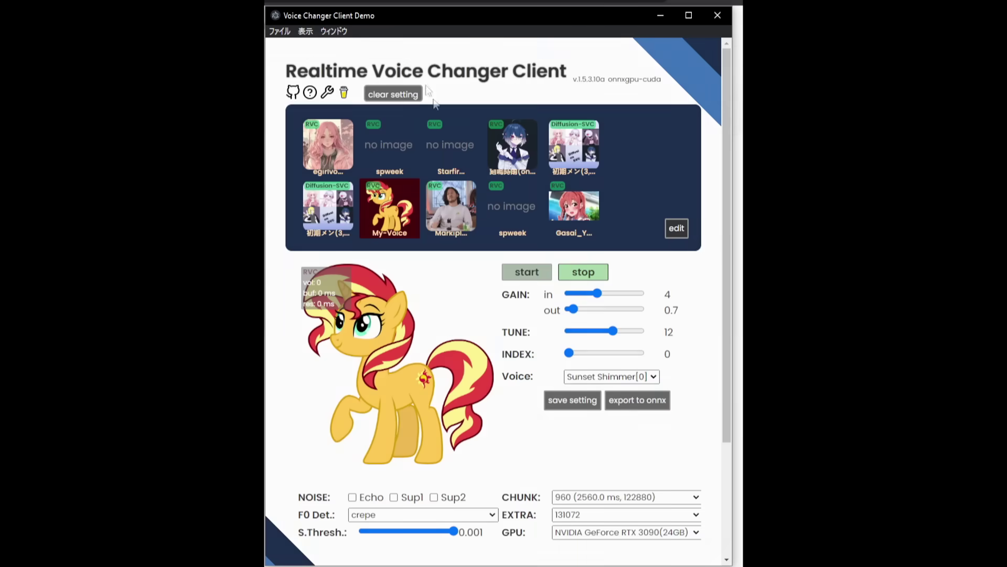
{"action": "left_click_drag", "start_coordinate": [417, 17], "coordinate": [423, 19]}
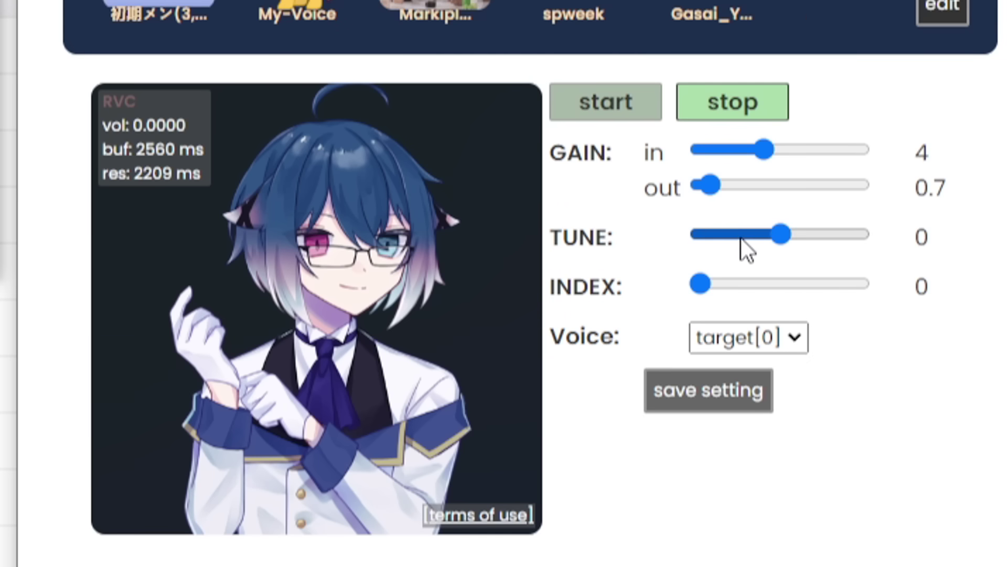
{"action": "mouse_move", "coordinate": [779, 230]}
{"action": "left_mouse_down"}
{"action": "mouse_move", "coordinate": [782, 246]}
{"action": "mouse_move", "coordinate": [782, 235]}
{"action": "mouse_move", "coordinate": [805, 228]}
{"action": "mouse_move", "coordinate": [794, 229]}
{"action": "left_mouse_up"}
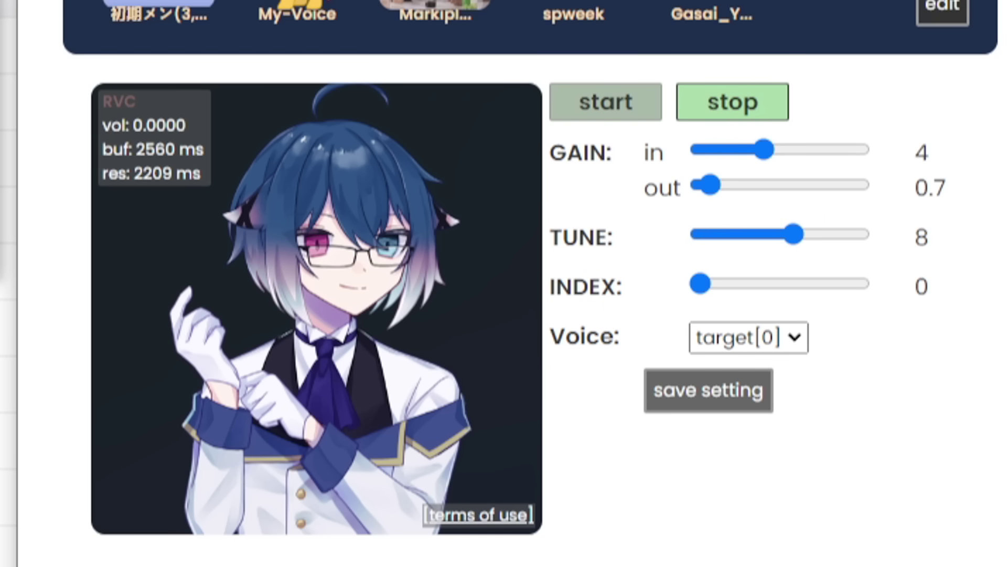
{"action": "left_click", "coordinate": [586, 121]}
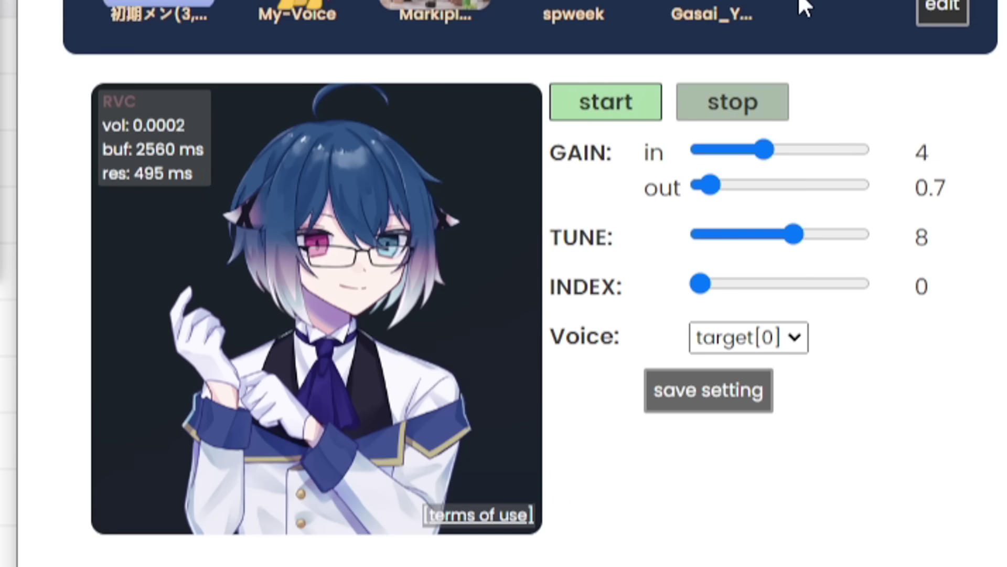
{"action": "left_click", "coordinate": [722, 108]}
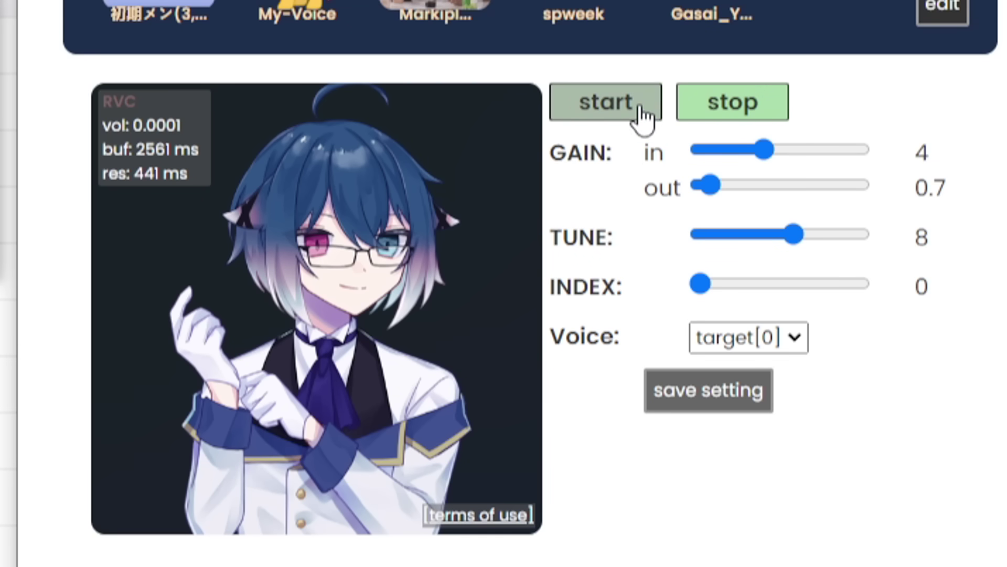
{"action": "left_click", "coordinate": [616, 115]}
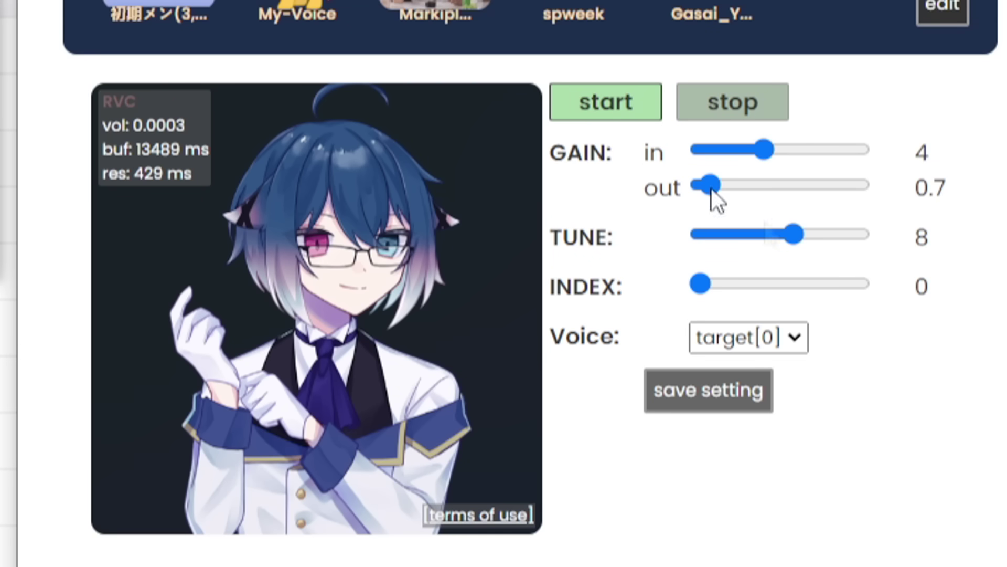
{"action": "left_click", "coordinate": [798, 234]}
{"action": "left_click", "coordinate": [701, 115]}
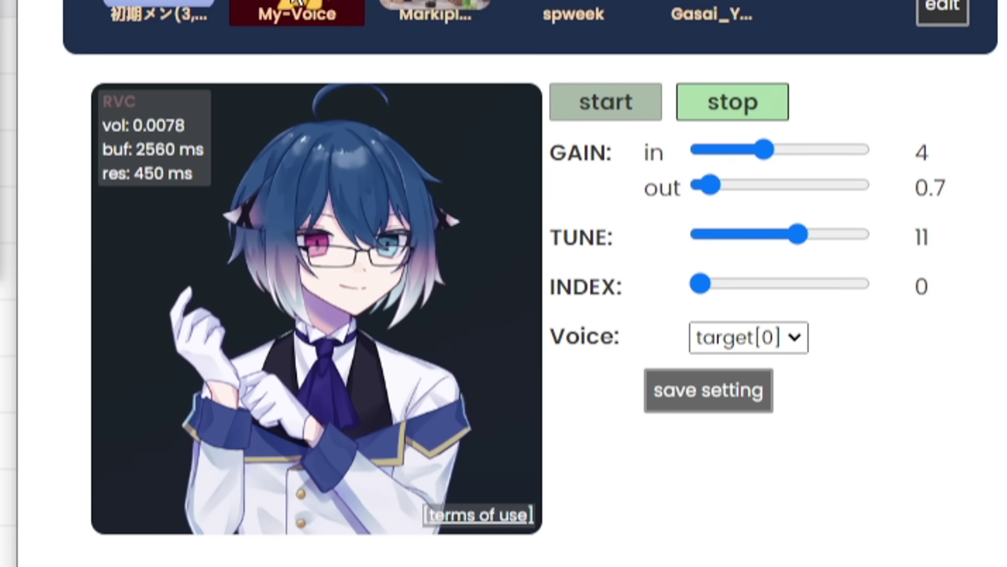
Test the My-Voice Sunset Shimmer model, stop conversion, then load the Markiplier model.
{"action": "left_click", "coordinate": [297, 10]}
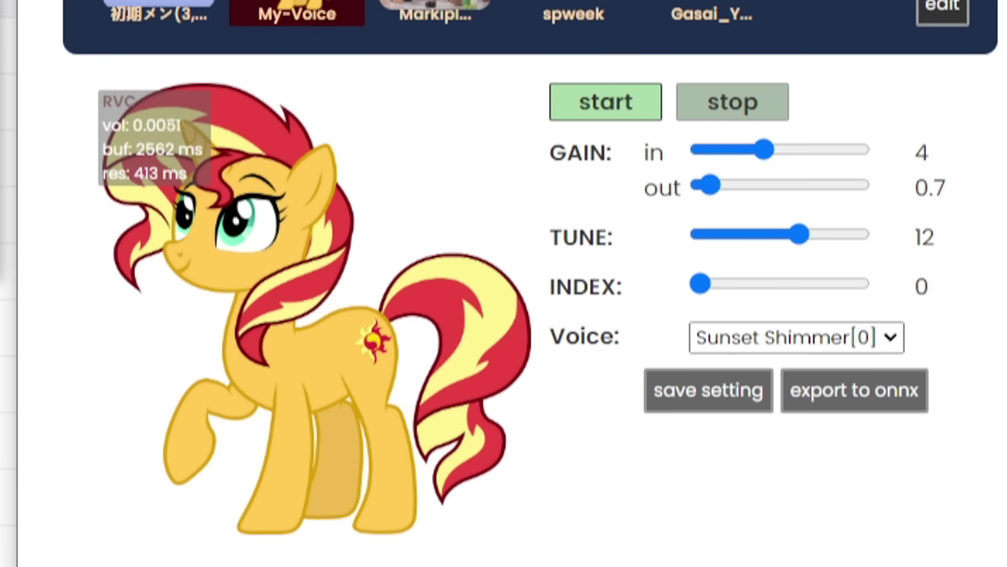
{"action": "left_click", "coordinate": [695, 95]}
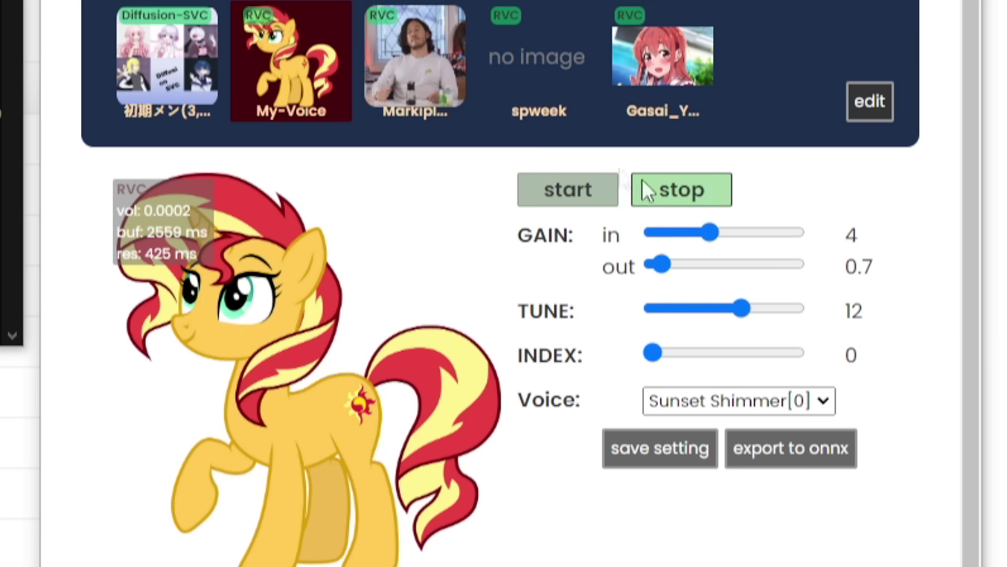
{"action": "left_click", "coordinate": [432, 96]}
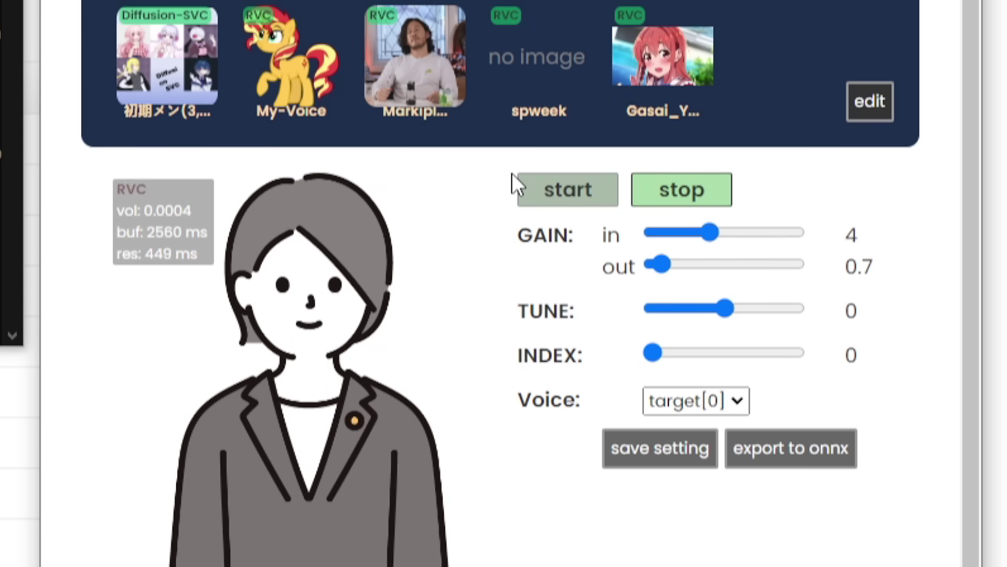
Set the pitch TUNE to 8 and run a short start/stop live conversion test.
{"action": "left_click_drag", "start_coordinate": [726, 309], "coordinate": [741, 308]}
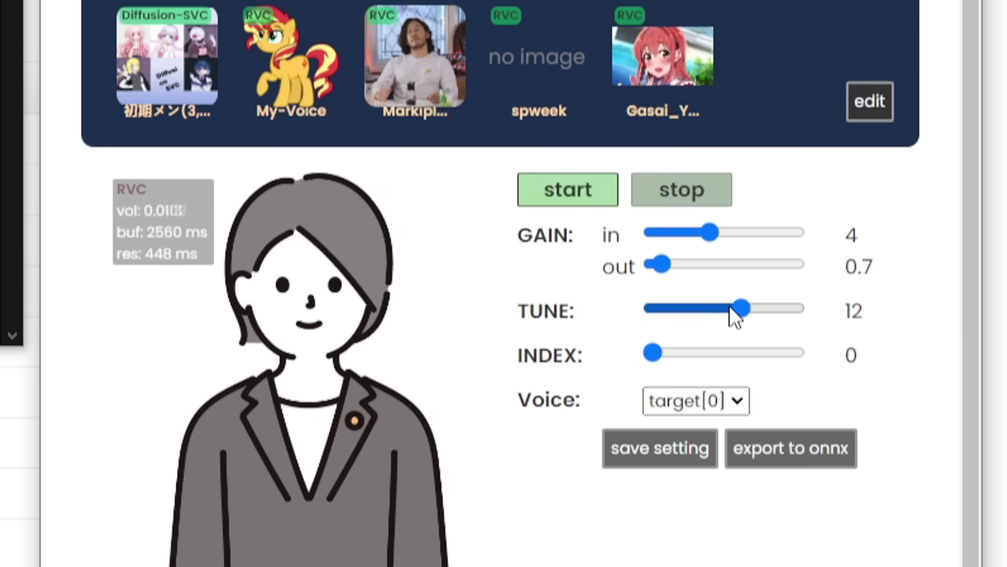
{"action": "left_click", "coordinate": [688, 189]}
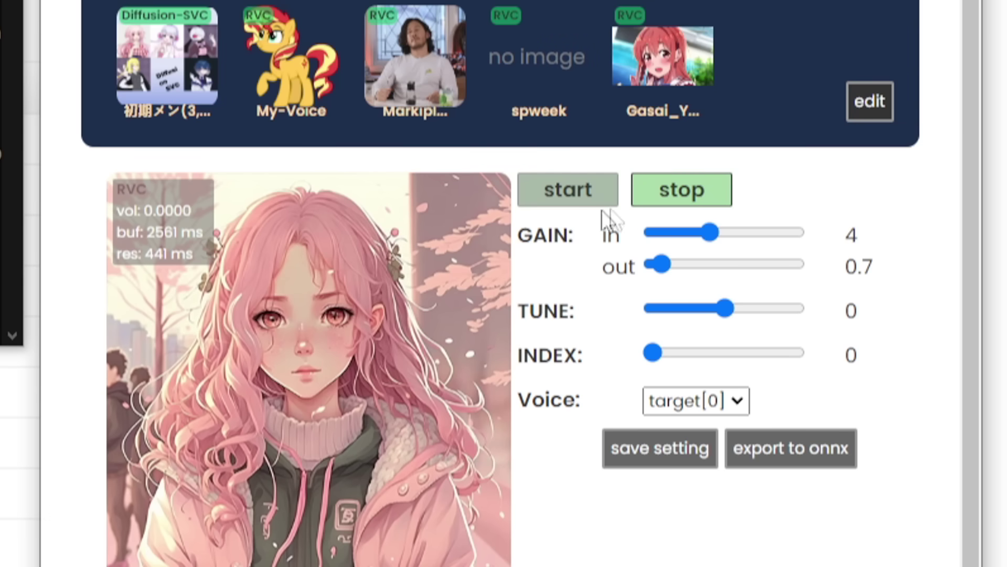
{"action": "left_click", "coordinate": [737, 308]}
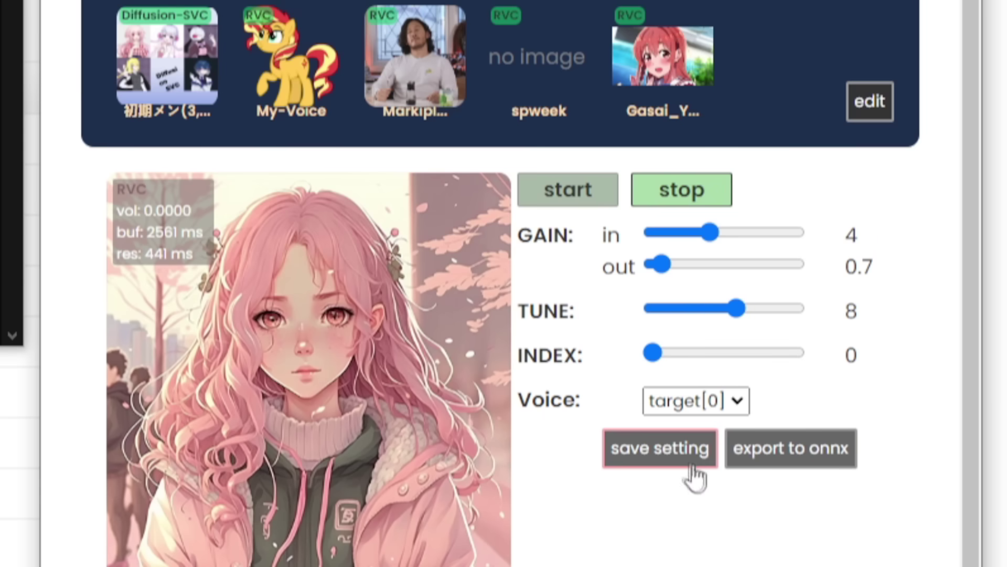
{"action": "left_click", "coordinate": [586, 199]}
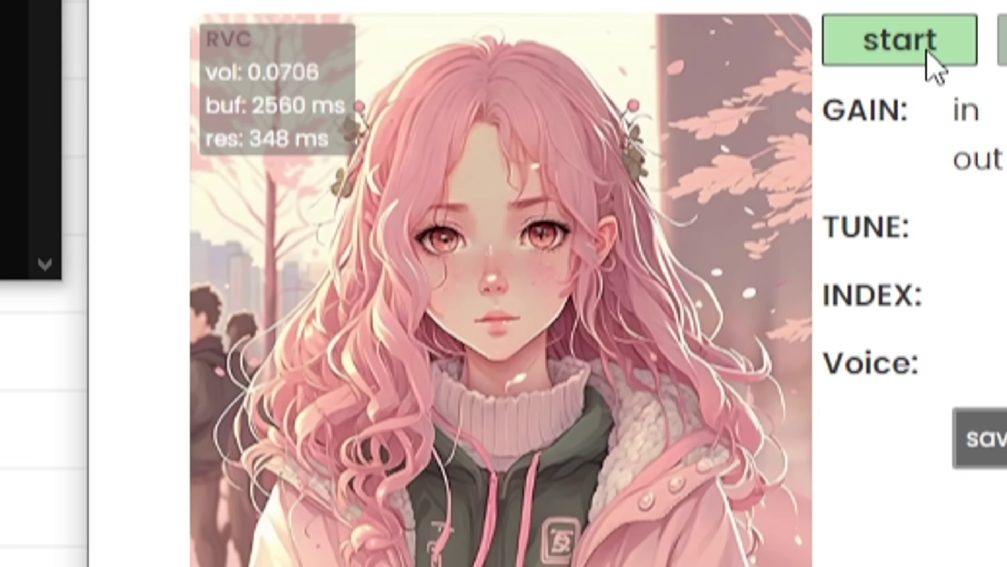
{"action": "left_click", "coordinate": [1002, 40]}
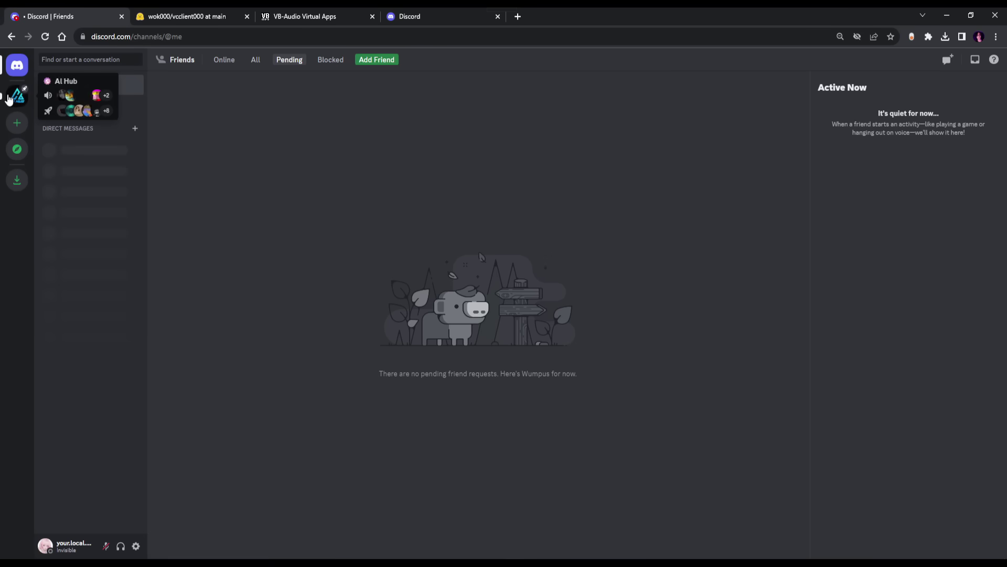
Go to the AI Hub server's voice-models forum.
{"action": "left_click", "coordinate": [13, 99]}
{"action": "scroll", "coordinate": [131, 174], "scroll_direction": "down", "scroll_amount": 5}
{"action": "scroll", "coordinate": [131, 173], "scroll_direction": "up", "scroll_amount": 2}
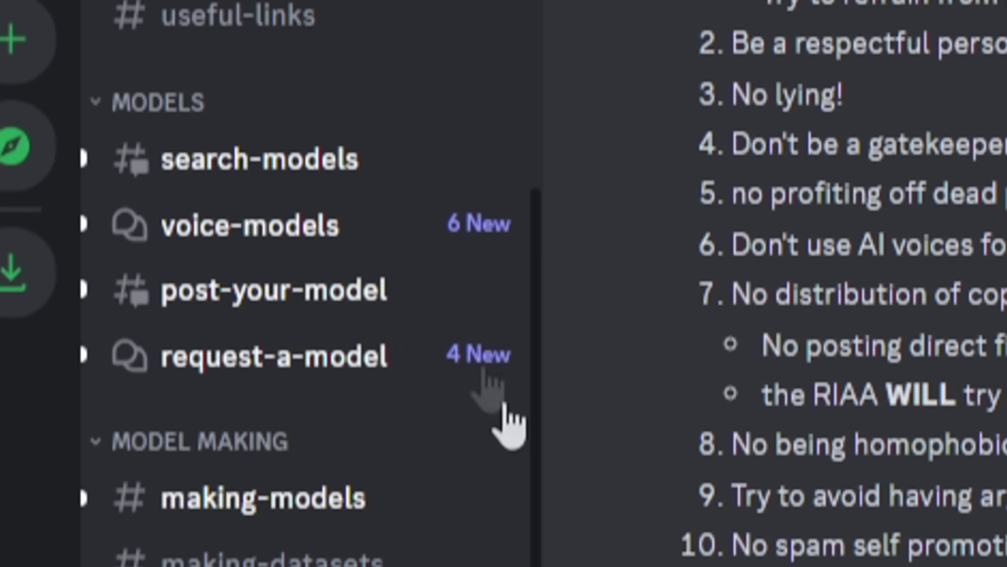
{"action": "left_click", "coordinate": [327, 173]}
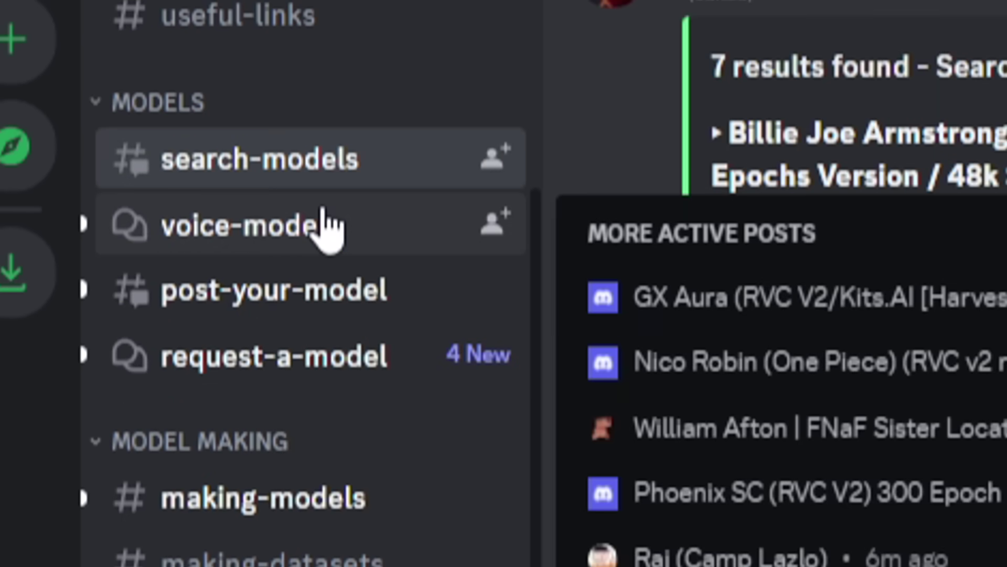
{"action": "left_click", "coordinate": [323, 226]}
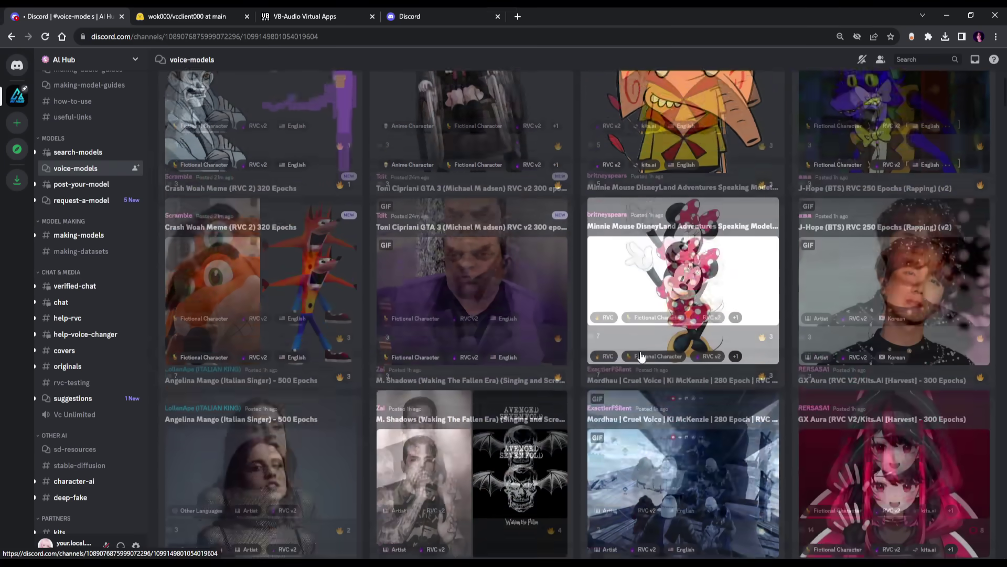
Find the DanTDM RVC v2, 300 Epochs post and download the model from its huggingface link.
{"action": "scroll", "coordinate": [641, 356], "scroll_direction": "down", "scroll_amount": 10}
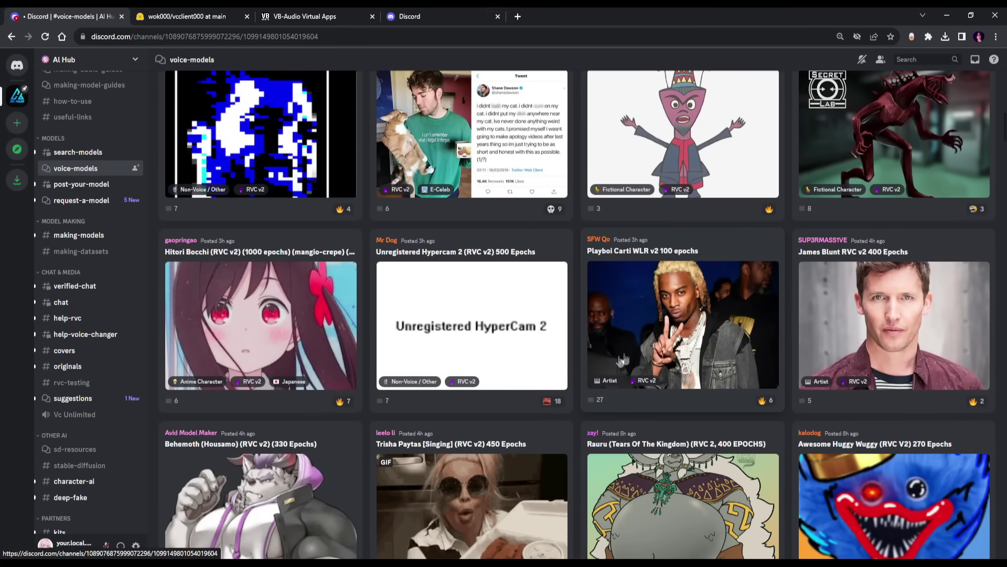
{"action": "scroll", "coordinate": [637, 348], "scroll_direction": "down", "scroll_amount": 10}
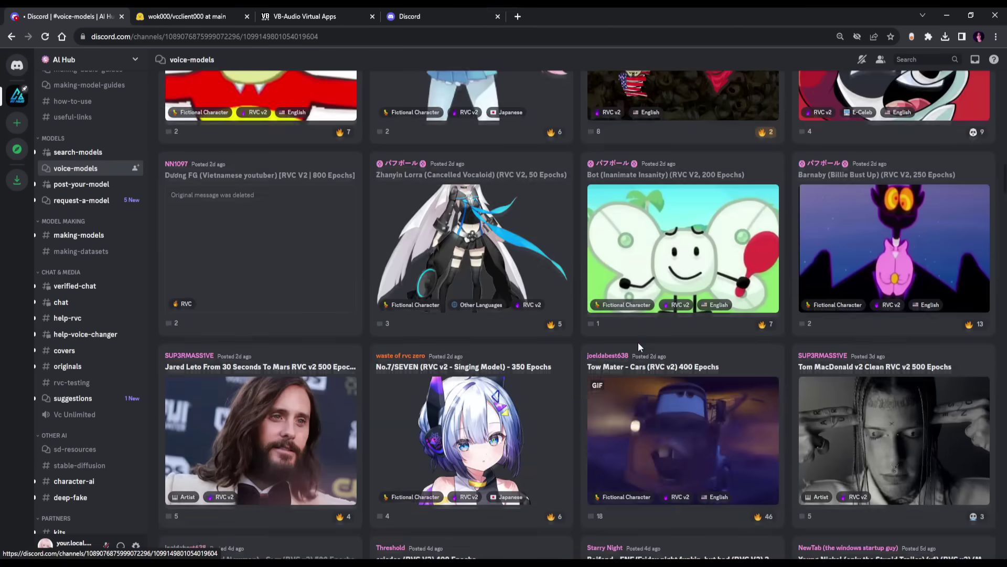
{"action": "scroll", "coordinate": [640, 347], "scroll_direction": "down", "scroll_amount": 10}
{"action": "scroll", "coordinate": [639, 347], "scroll_direction": "up", "scroll_amount": 3}
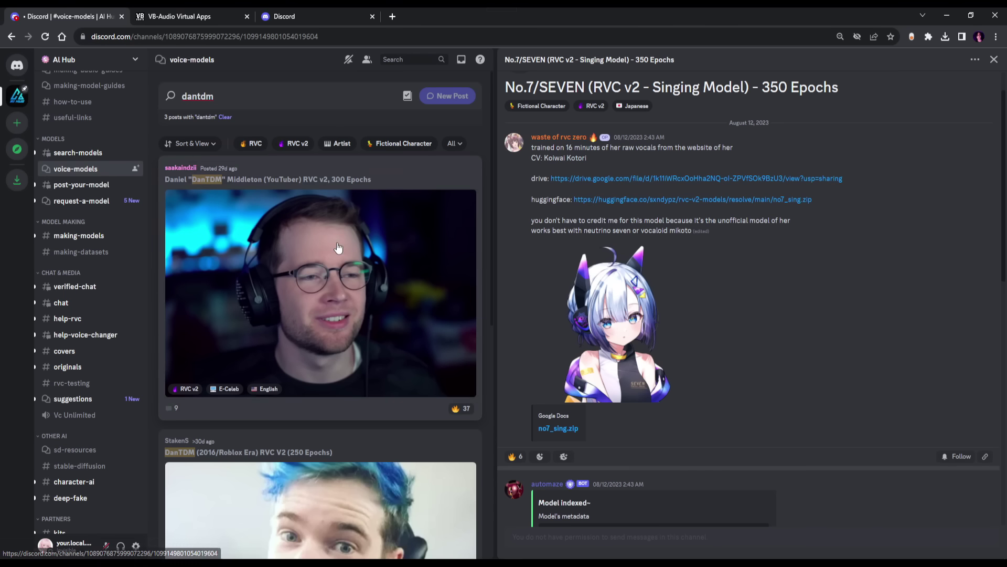
{"action": "left_click", "coordinate": [268, 180]}
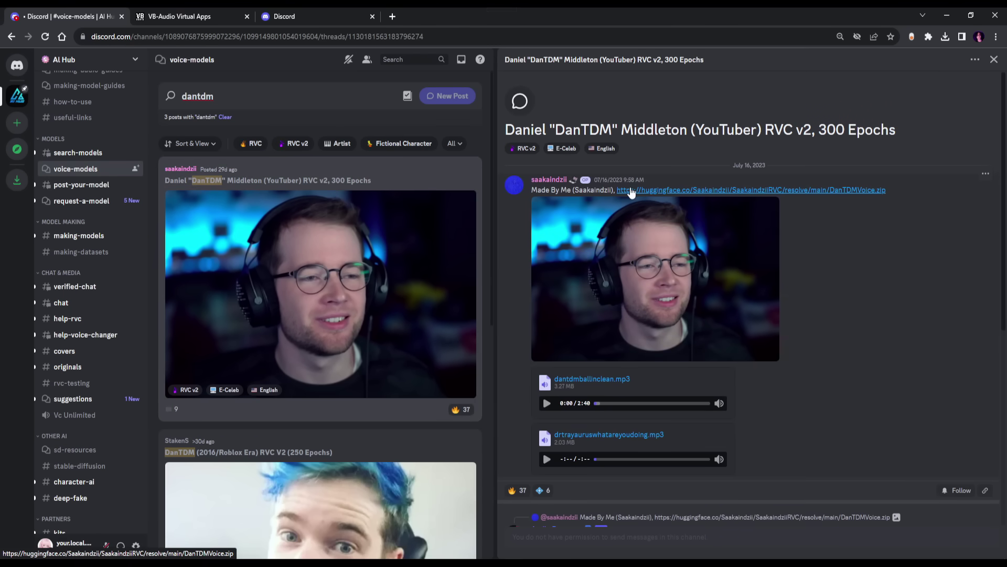
{"action": "left_click", "coordinate": [630, 191]}
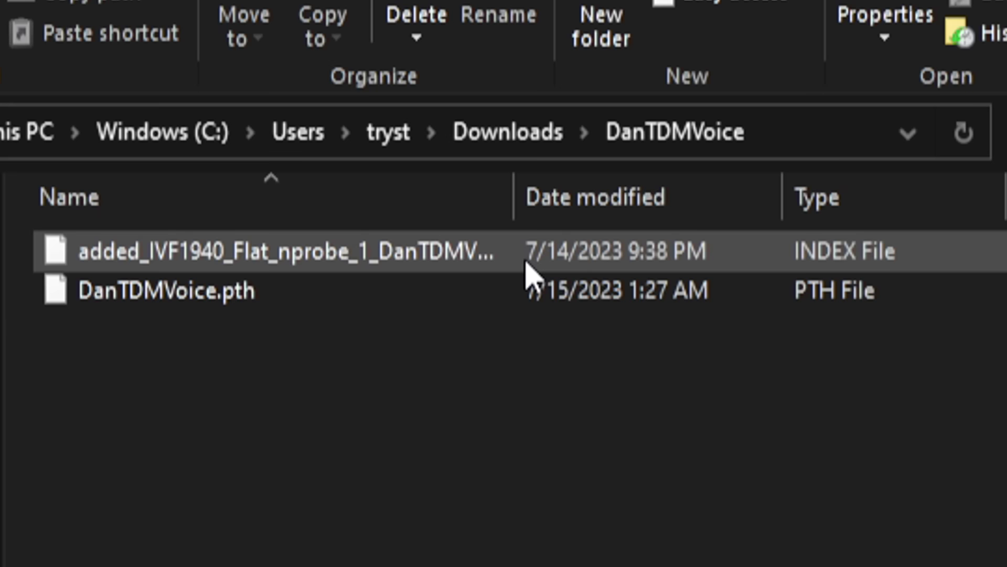
Select the DanTDM index and DanTDMVoice.pth files and bring up Model Slot Configuration.
{"action": "left_click", "coordinate": [729, 264]}
{"action": "left_click", "coordinate": [735, 281]}
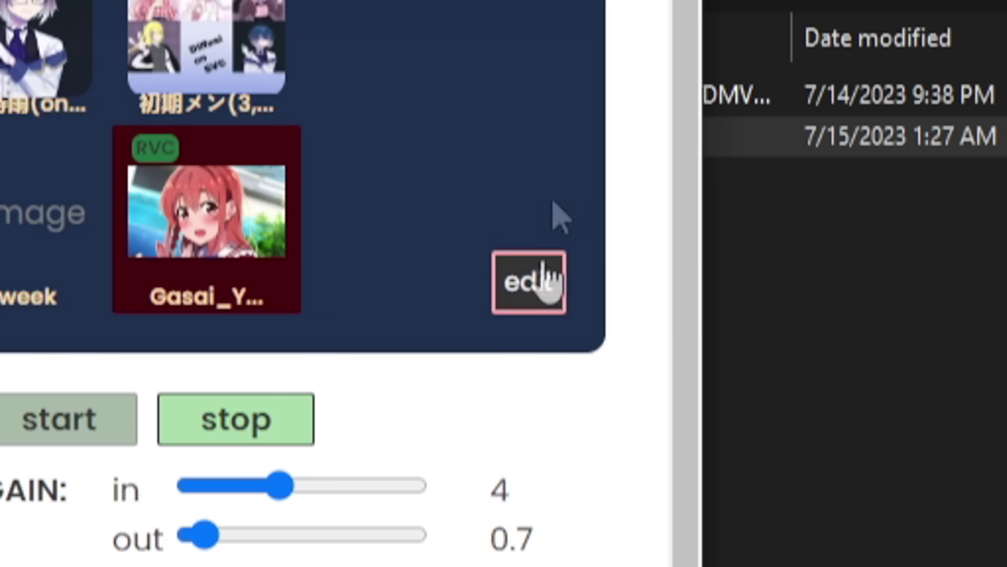
{"action": "left_click", "coordinate": [263, 427]}
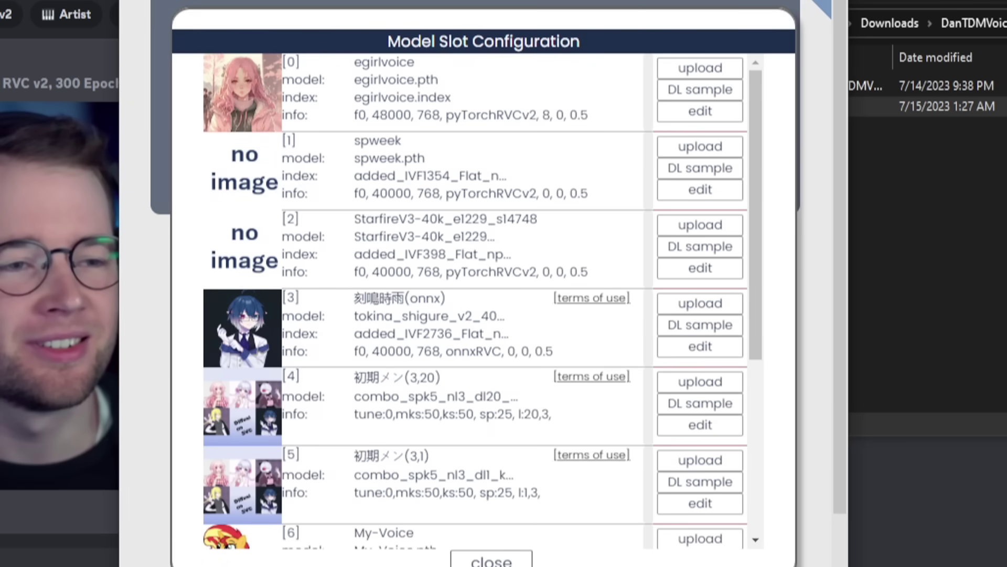
Begin uploading into slot [2], choosing DanTDMVoice.pth as the model file.
{"action": "scroll", "coordinate": [455, 357], "scroll_direction": "down", "scroll_amount": 2}
{"action": "scroll", "coordinate": [455, 357], "scroll_direction": "down", "scroll_amount": 5}
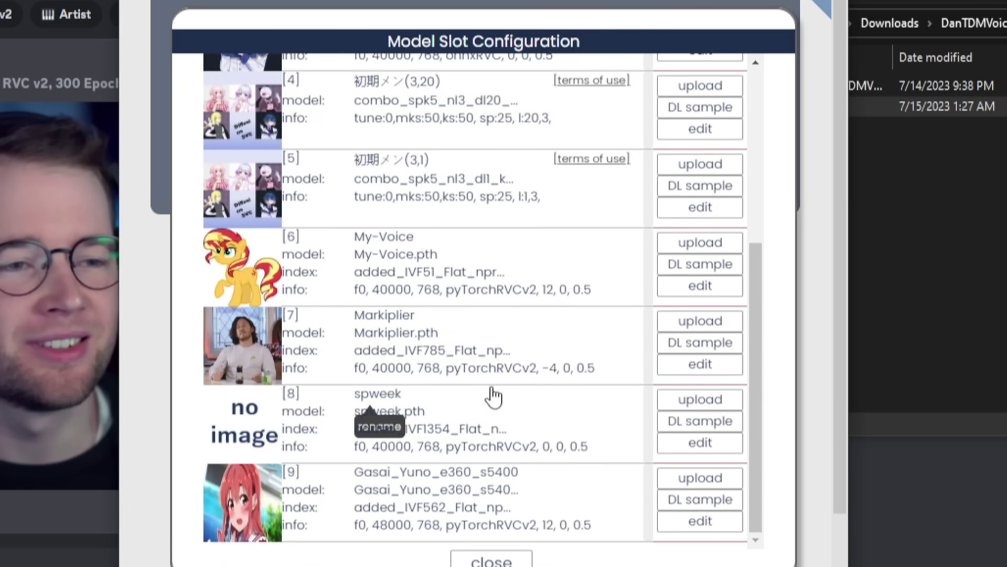
{"action": "scroll", "coordinate": [484, 433], "scroll_direction": "up", "scroll_amount": 8}
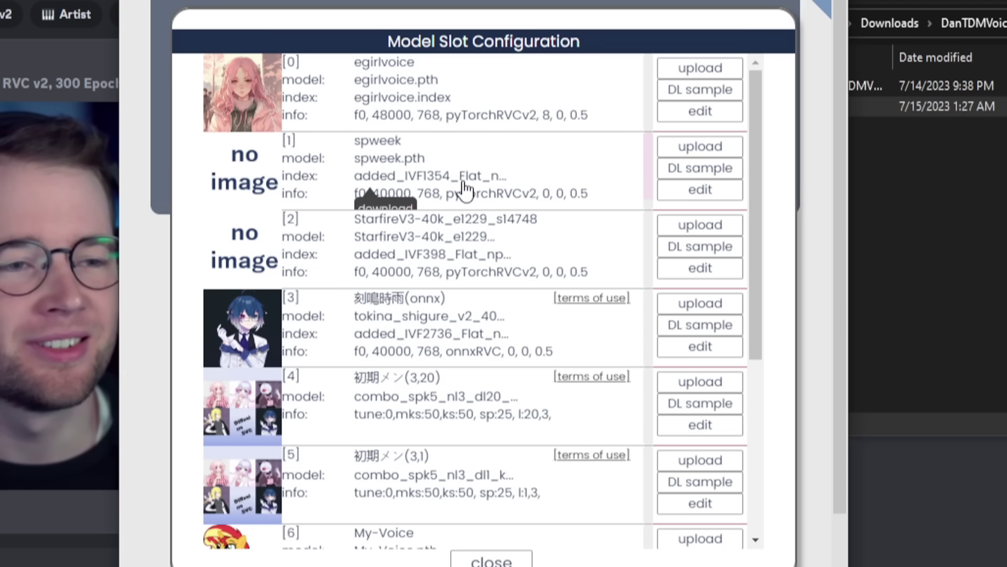
{"action": "left_click", "coordinate": [672, 231]}
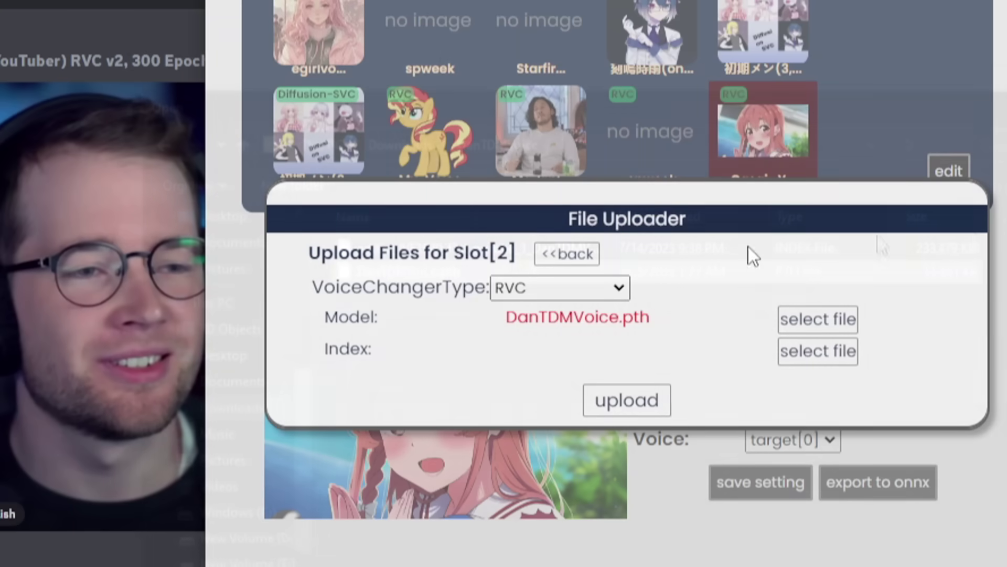
Add the added_IVF1940 index file to slot 2 and change the slot's picture.
{"action": "left_click", "coordinate": [784, 354]}
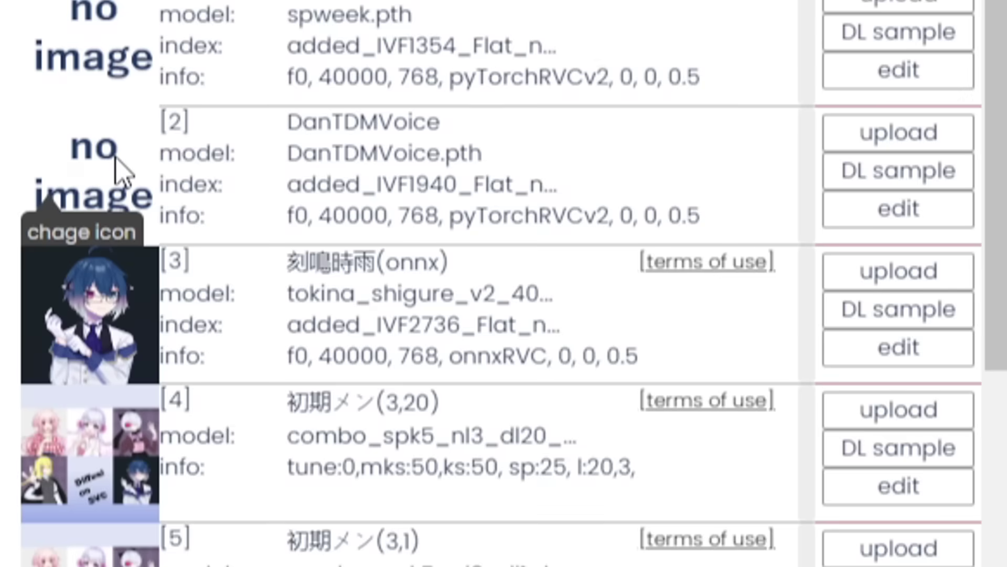
{"action": "left_click", "coordinate": [379, 253]}
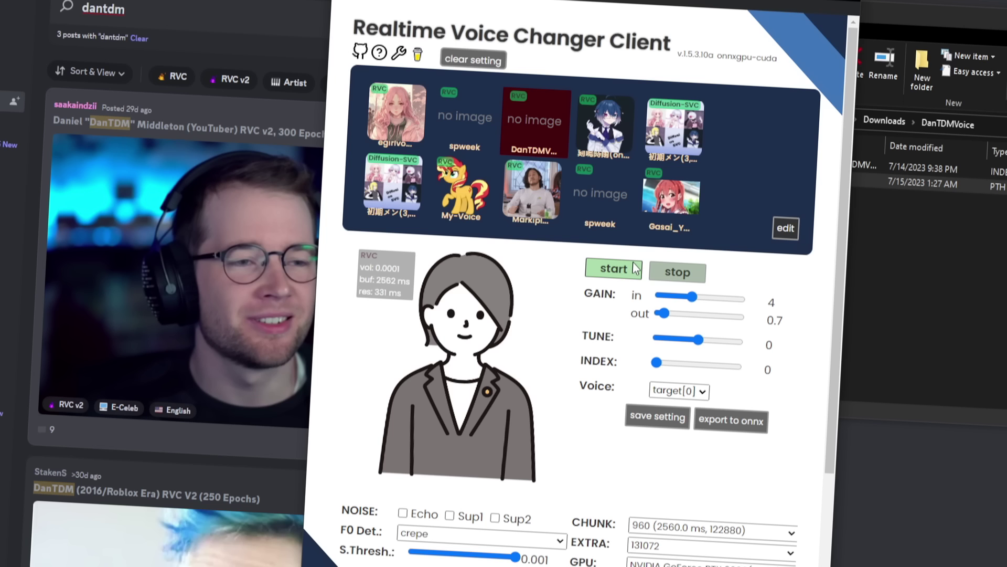
{"action": "left_click", "coordinate": [600, 268]}
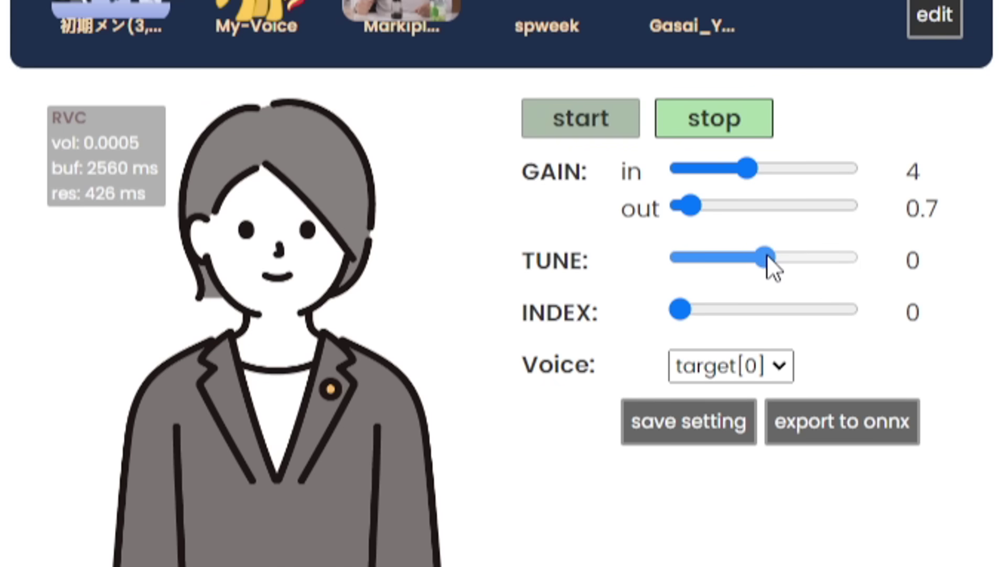
{"action": "left_click_drag", "start_coordinate": [649, 315], "coordinate": [648, 316]}
{"action": "left_click_drag", "start_coordinate": [765, 265], "coordinate": [761, 265]}
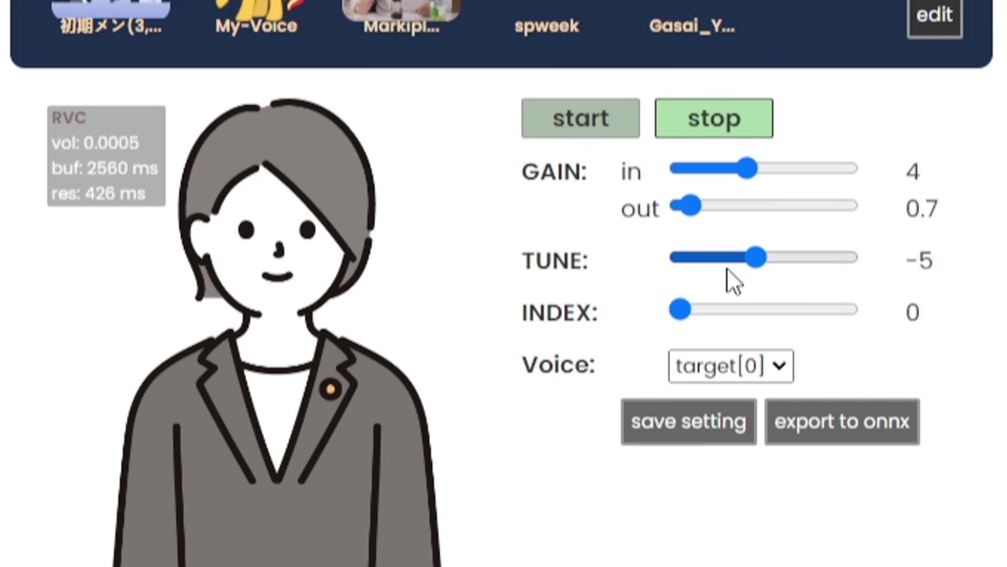
{"action": "mouse_move", "coordinate": [756, 259]}
{"action": "left_mouse_down"}
{"action": "mouse_move", "coordinate": [748, 265]}
{"action": "mouse_move", "coordinate": [769, 263]}
{"action": "left_mouse_up"}
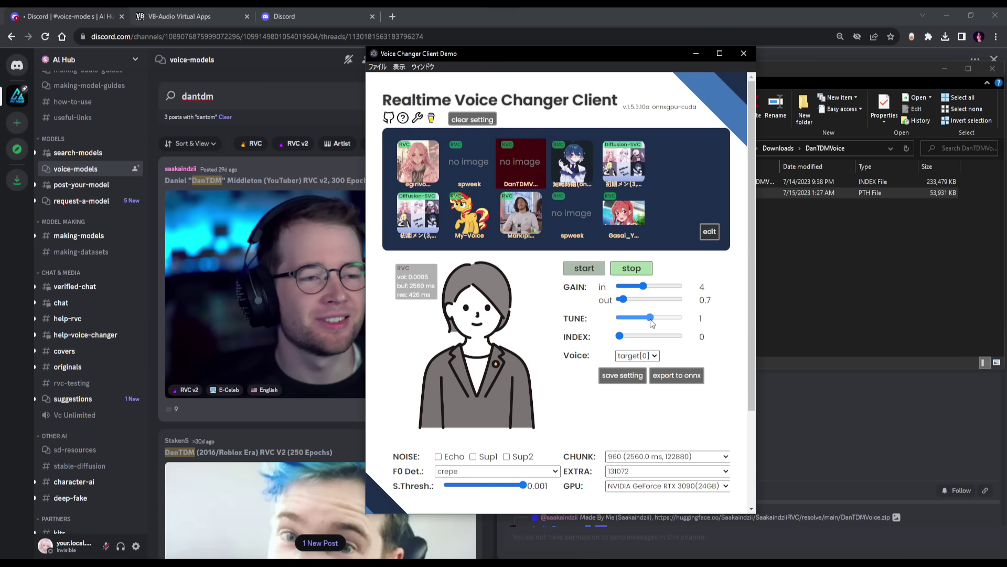
{"action": "left_click_drag", "start_coordinate": [652, 323], "coordinate": [650, 322]}
{"action": "scroll", "coordinate": [522, 349], "scroll_direction": "down", "scroll_amount": 3}
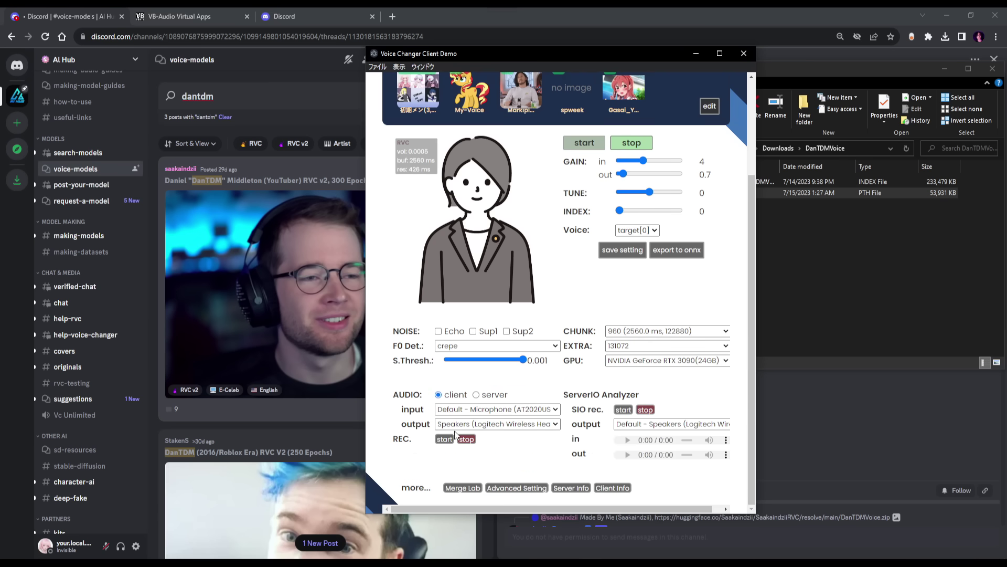
{"action": "left_click", "coordinate": [459, 415]}
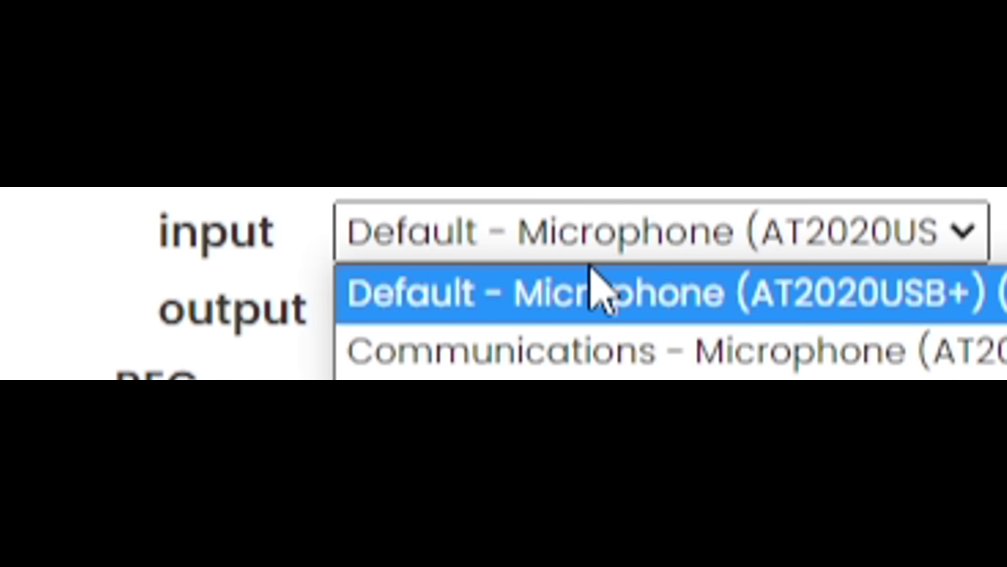
{"action": "left_click", "coordinate": [598, 286]}
{"action": "left_click", "coordinate": [745, 320]}
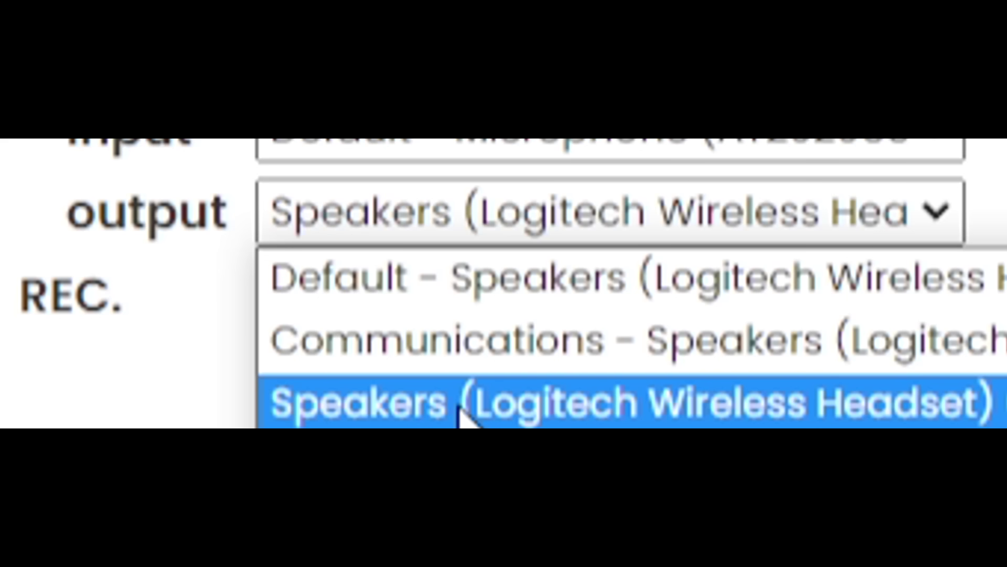
{"action": "left_click", "coordinate": [462, 404]}
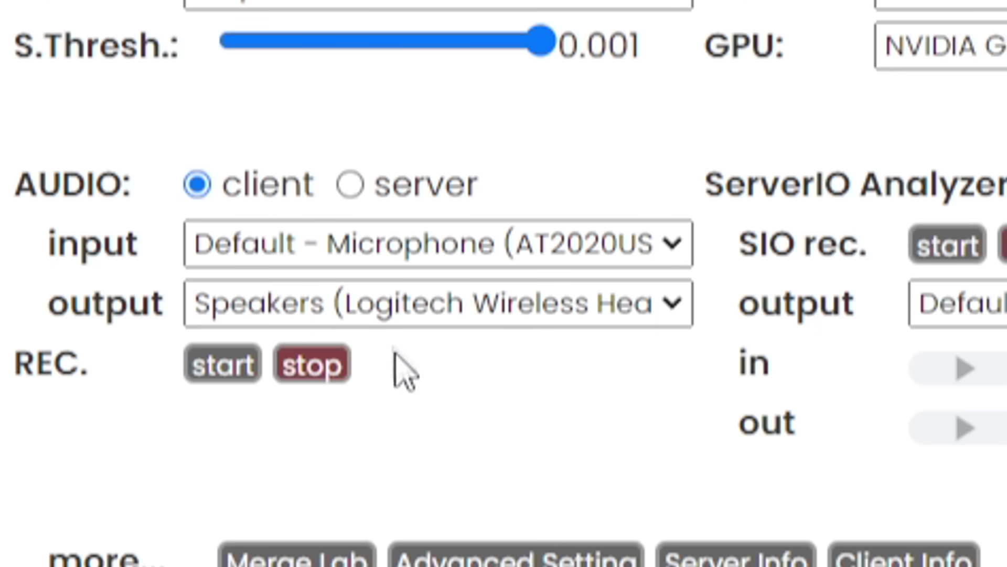
Try a chunk size of 8 (21.3 ms) and run a brief live conversion test.
{"action": "left_click", "coordinate": [740, 218]}
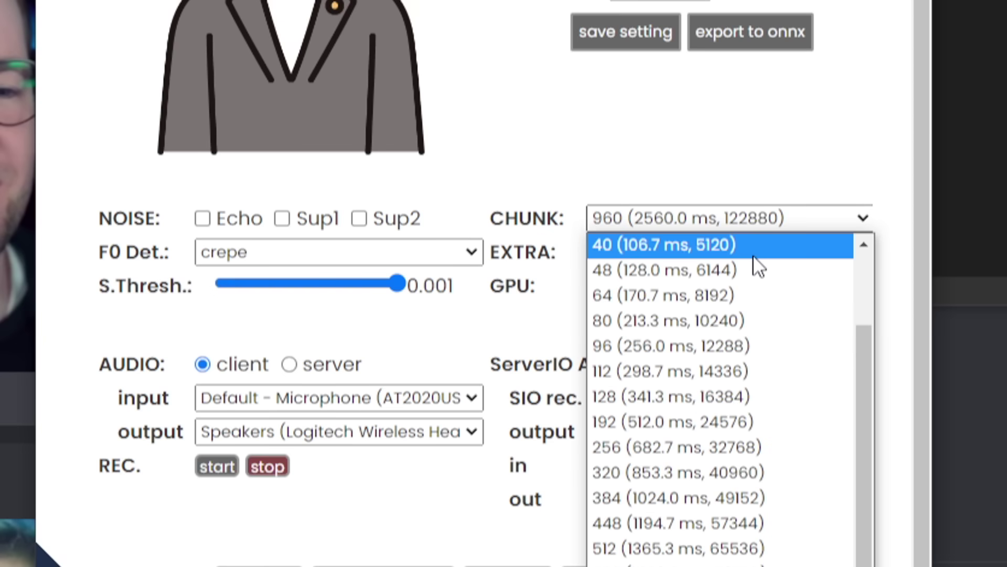
{"action": "scroll", "coordinate": [792, 412], "scroll_direction": "down", "scroll_amount": 1}
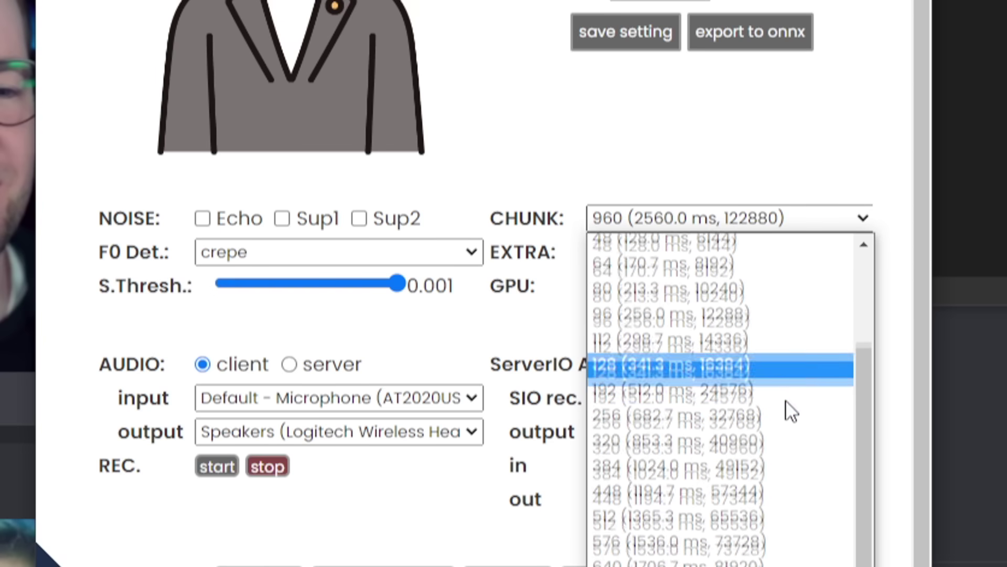
{"action": "scroll", "coordinate": [751, 344], "scroll_direction": "up", "scroll_amount": 3}
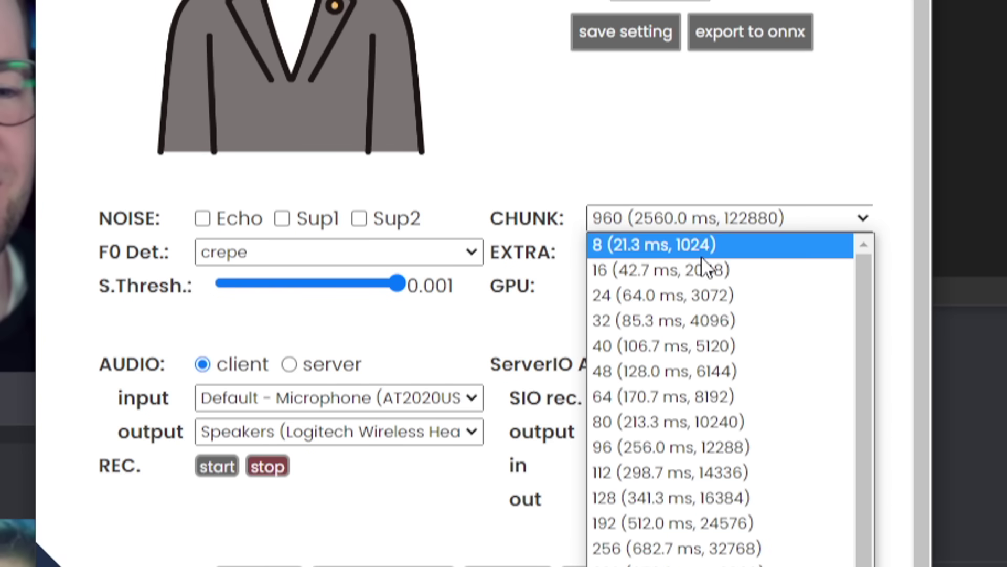
{"action": "left_click", "coordinate": [699, 256]}
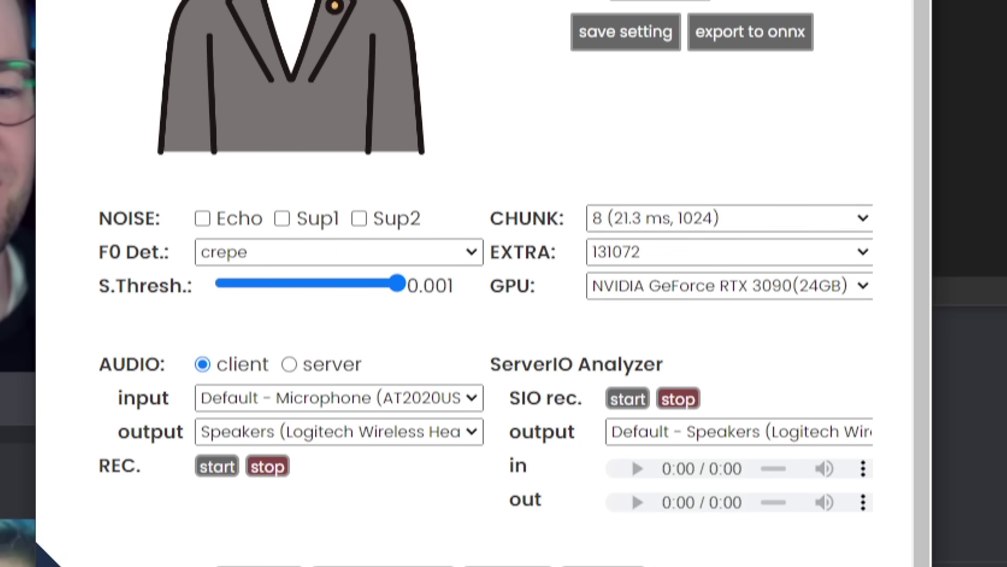
{"action": "left_click", "coordinate": [544, 130]}
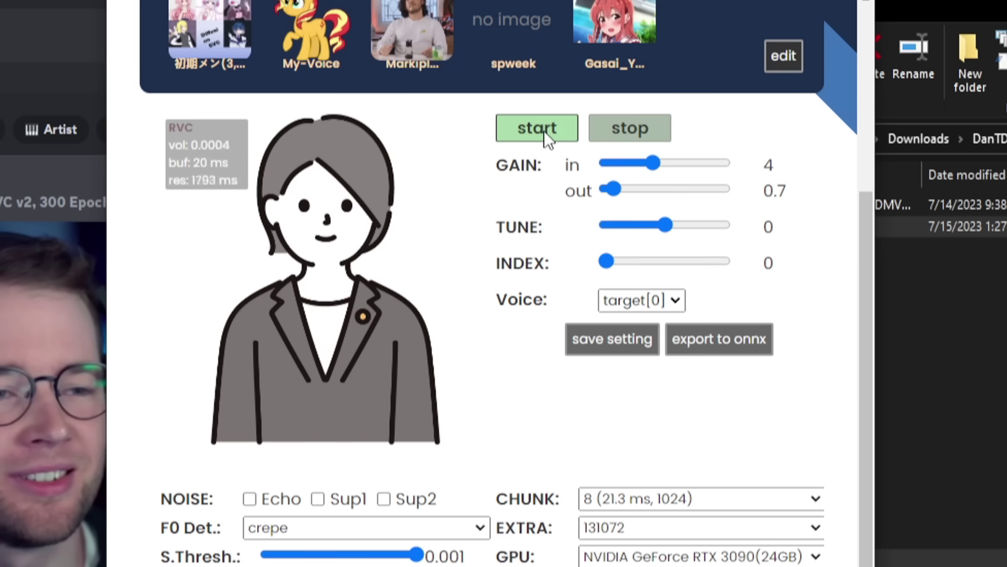
{"action": "left_click", "coordinate": [650, 131]}
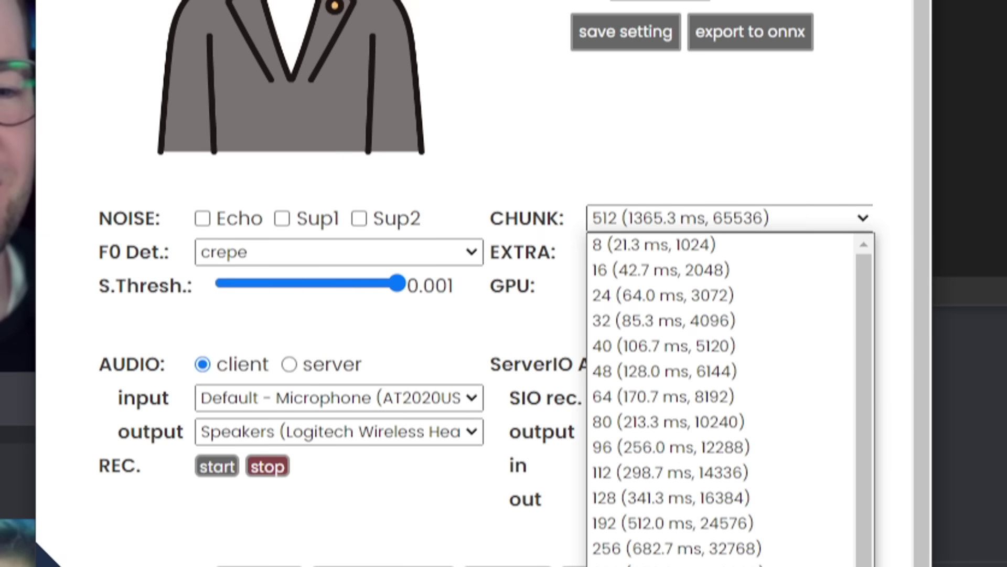
Change the chunk size to 384 (1024.0 ms), then settle on 2048 (5461.3 ms, 262144).
{"action": "left_click", "coordinate": [680, 522]}
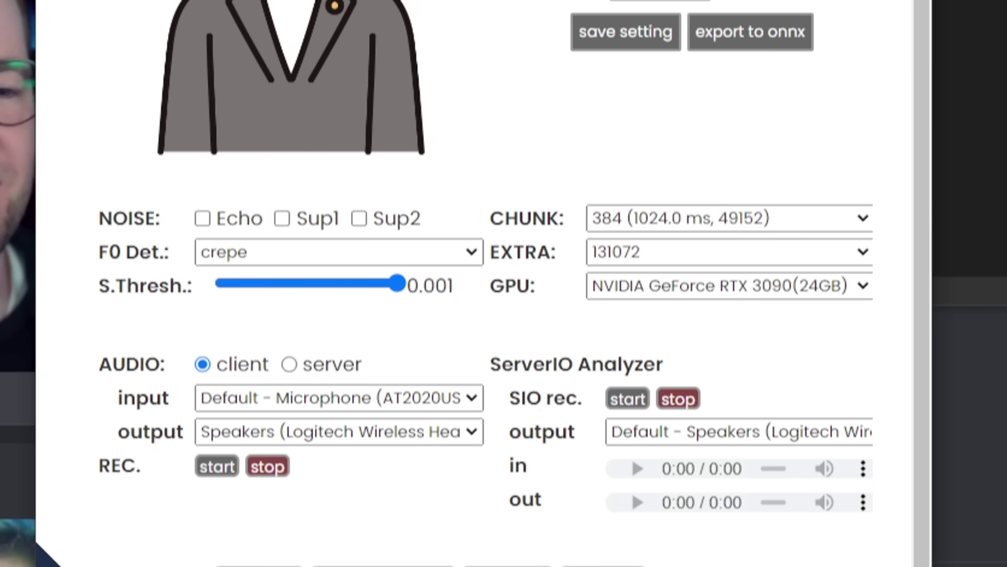
{"action": "left_click", "coordinate": [637, 217]}
{"action": "scroll", "coordinate": [713, 525], "scroll_direction": "down", "scroll_amount": 3}
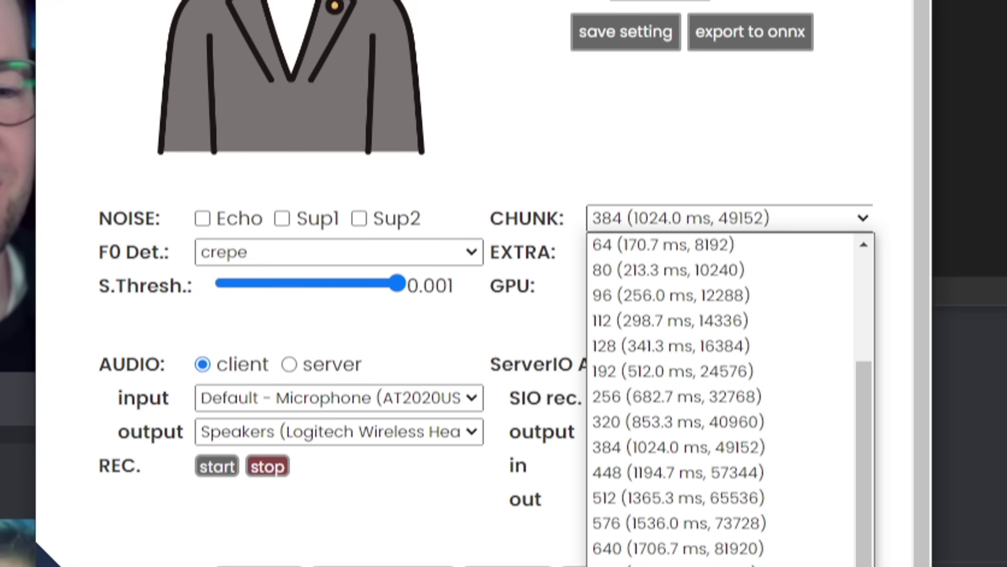
{"action": "left_click", "coordinate": [677, 564]}
{"action": "scroll", "coordinate": [634, 173], "scroll_direction": "up", "scroll_amount": 3}
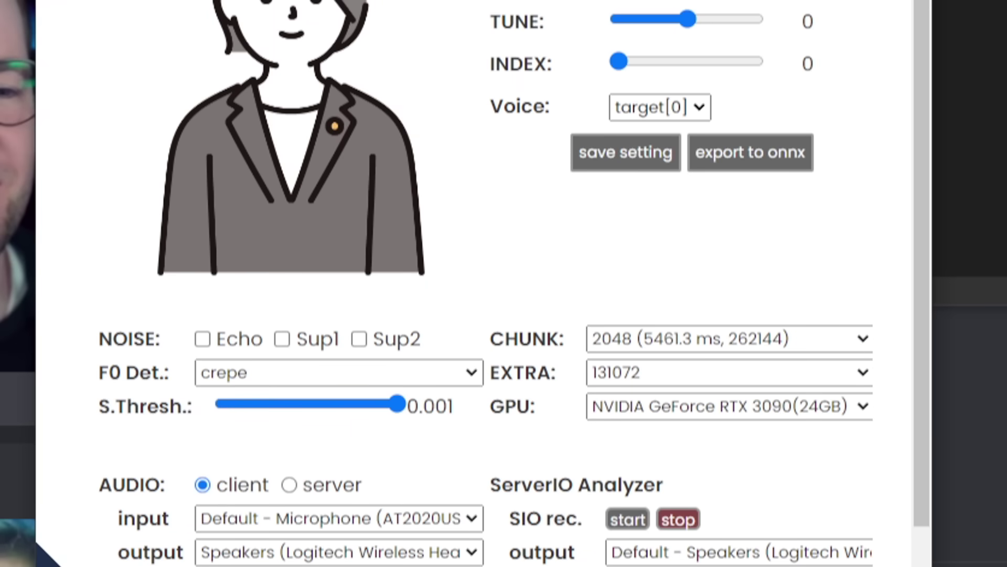
Load the Markiplier voice model and stop the live voice conversion.
{"action": "left_click", "coordinate": [464, 174]}
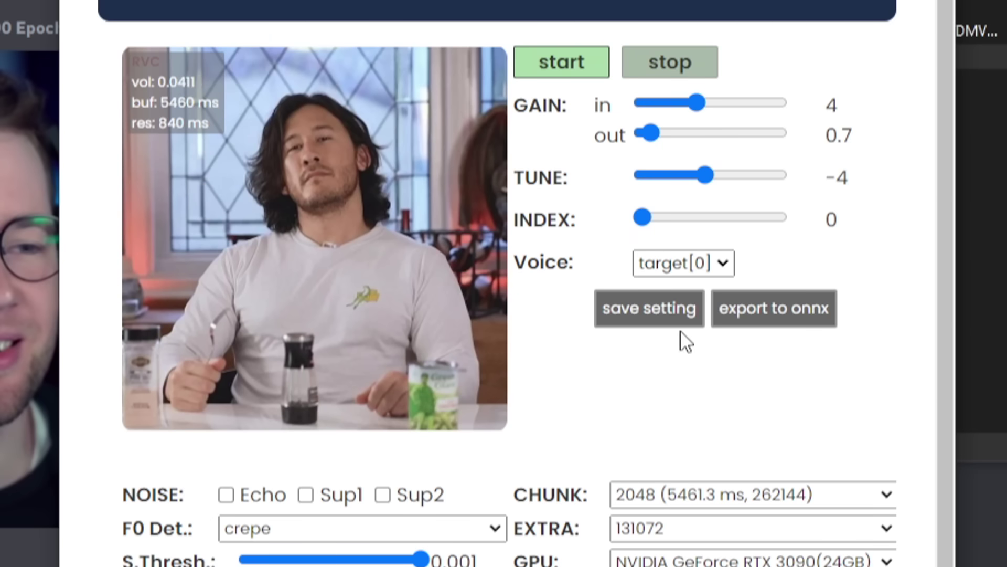
{"action": "left_click", "coordinate": [682, 493]}
{"action": "left_click", "coordinate": [643, 81]}
{"action": "left_click", "coordinate": [655, 66]}
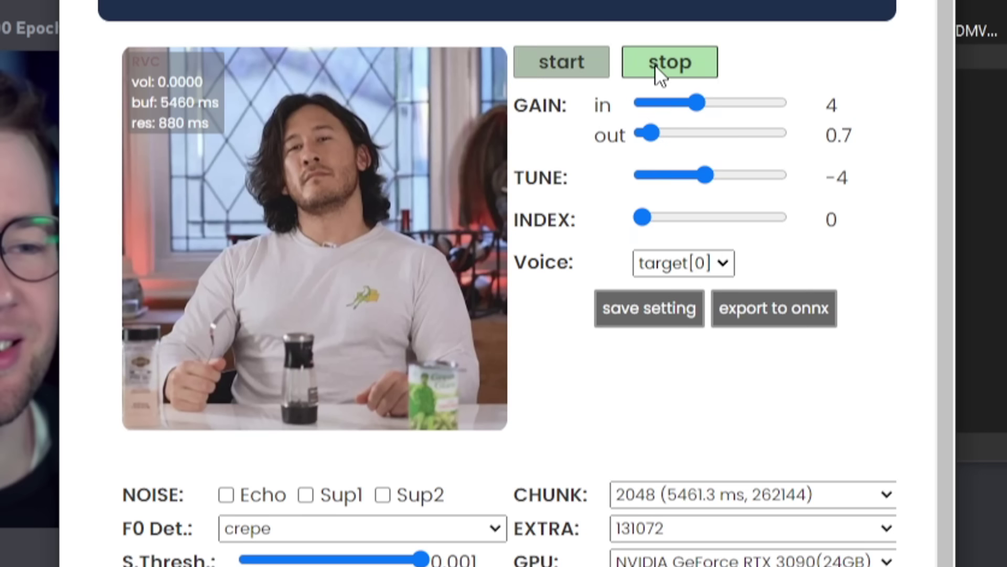
Lower the chunk size to 960 (2560.0 ms, 122880).
{"action": "left_click", "coordinate": [703, 501]}
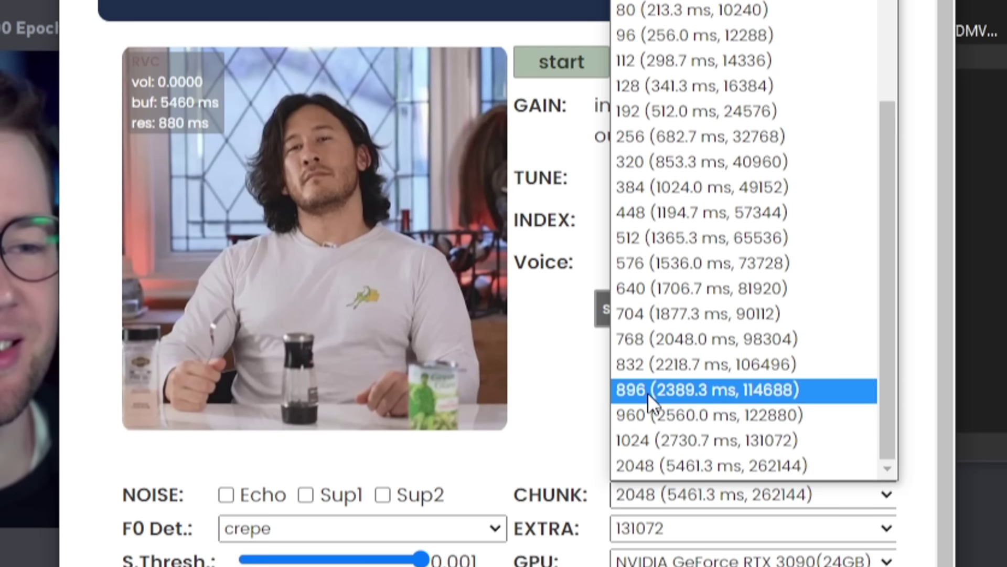
{"action": "left_click", "coordinate": [676, 414]}
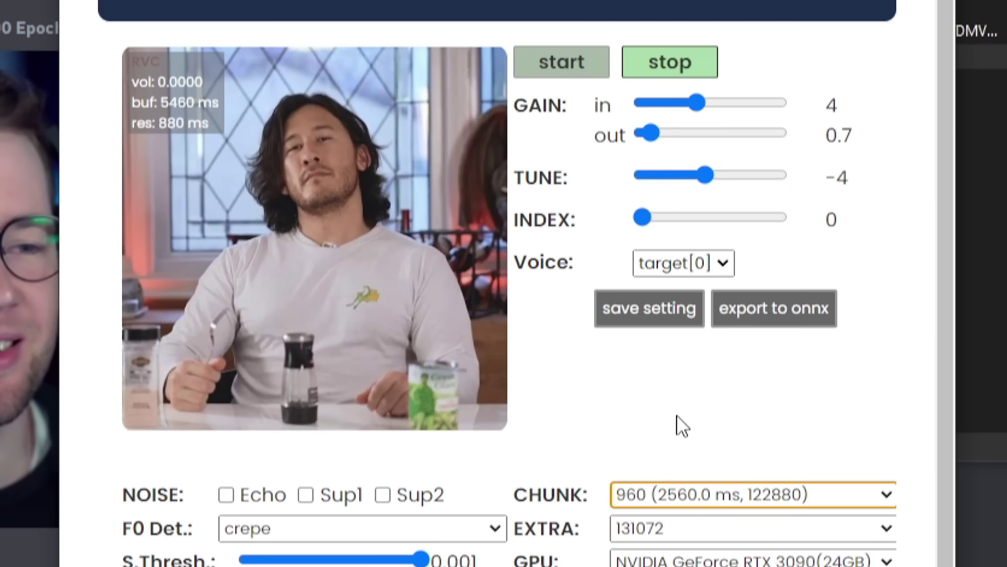
{"action": "left_click", "coordinate": [682, 527]}
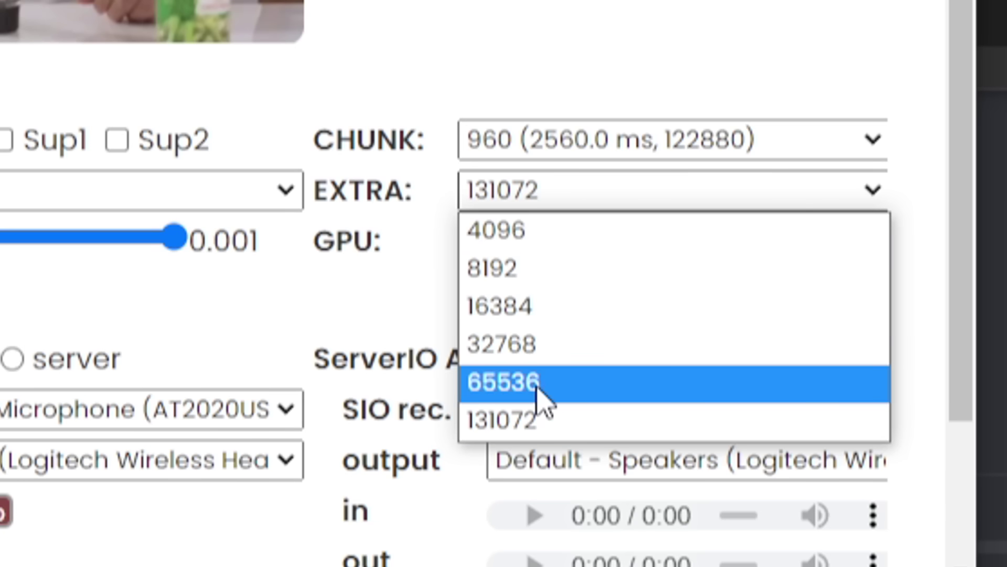
{"action": "left_click", "coordinate": [518, 424]}
{"action": "left_click", "coordinate": [494, 106]}
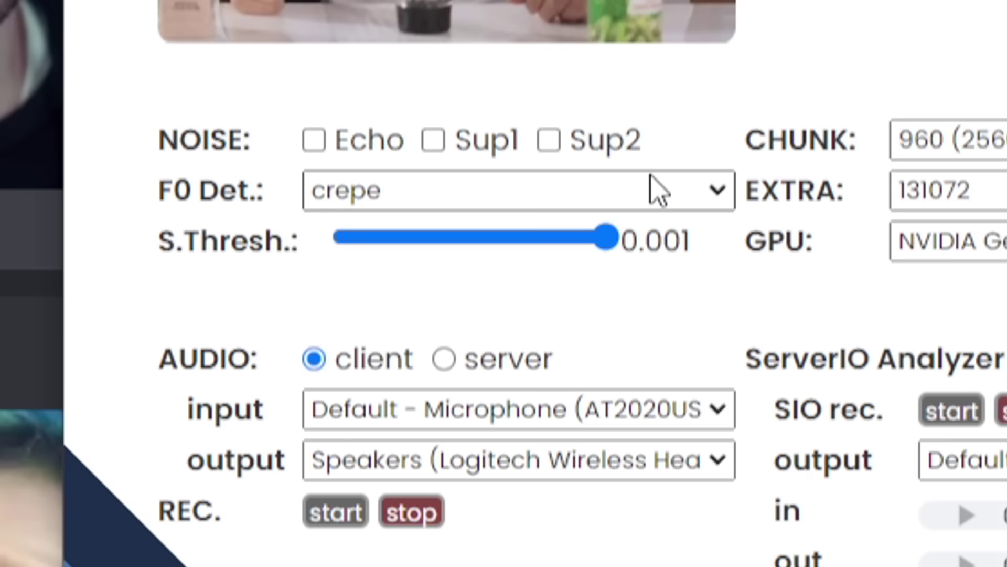
{"action": "left_click", "coordinate": [658, 192]}
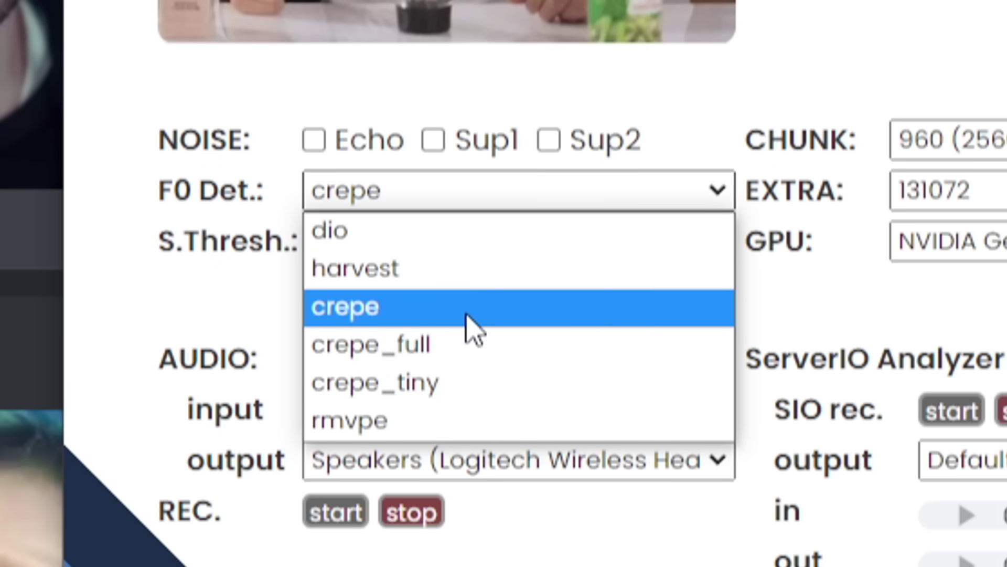
{"action": "left_click", "coordinate": [893, 80]}
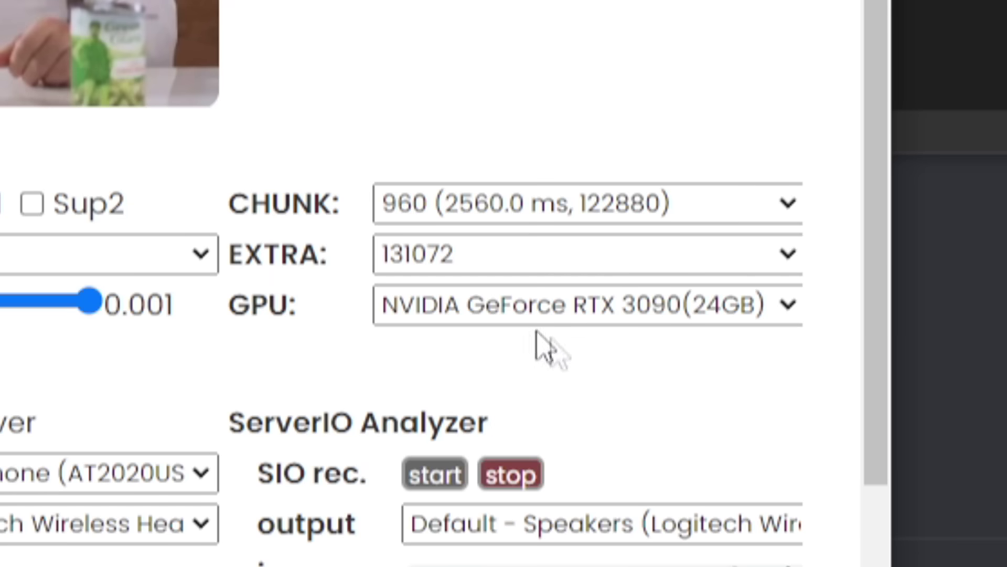
{"action": "left_click", "coordinate": [474, 300]}
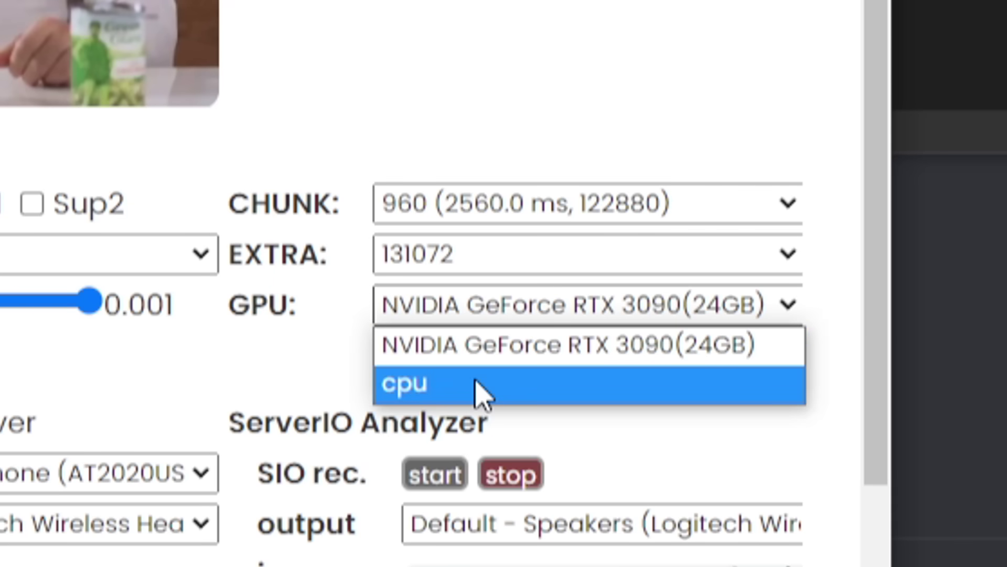
{"action": "left_click", "coordinate": [523, 358]}
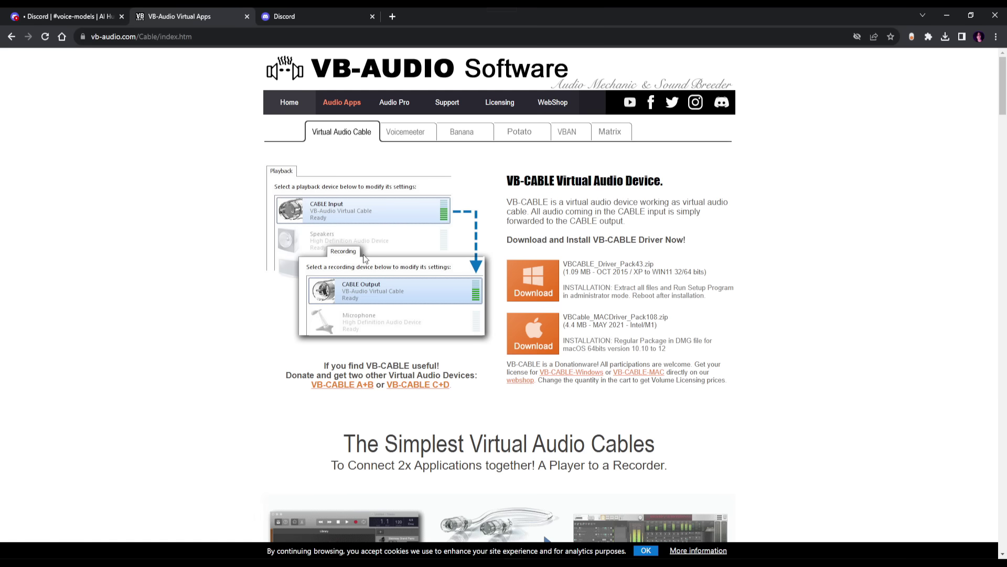
Start the Windows VB-CABLE driver pack download from the vb-audio.com Cable page.
{"action": "left_click", "coordinate": [305, 17]}
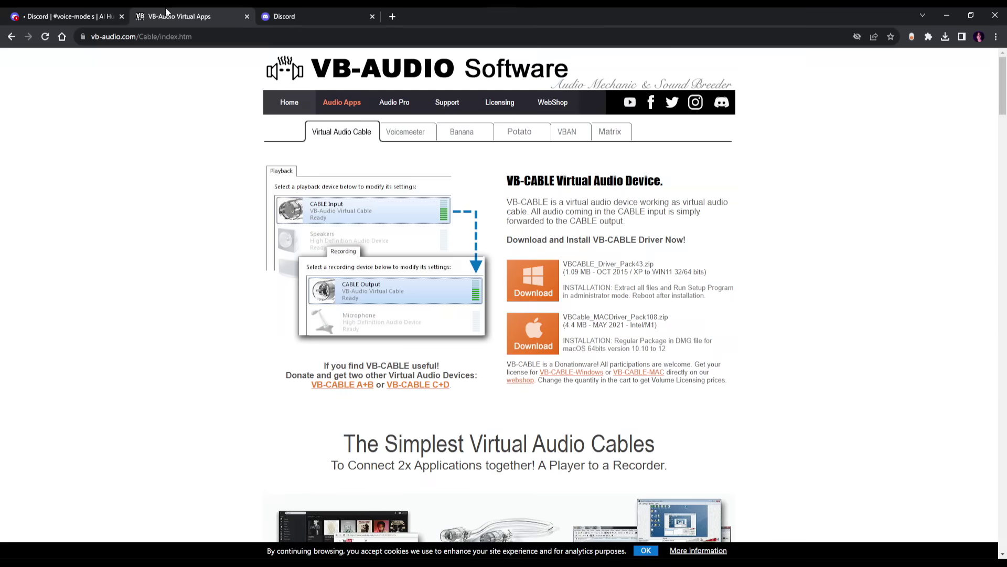
{"action": "left_click", "coordinate": [532, 292]}
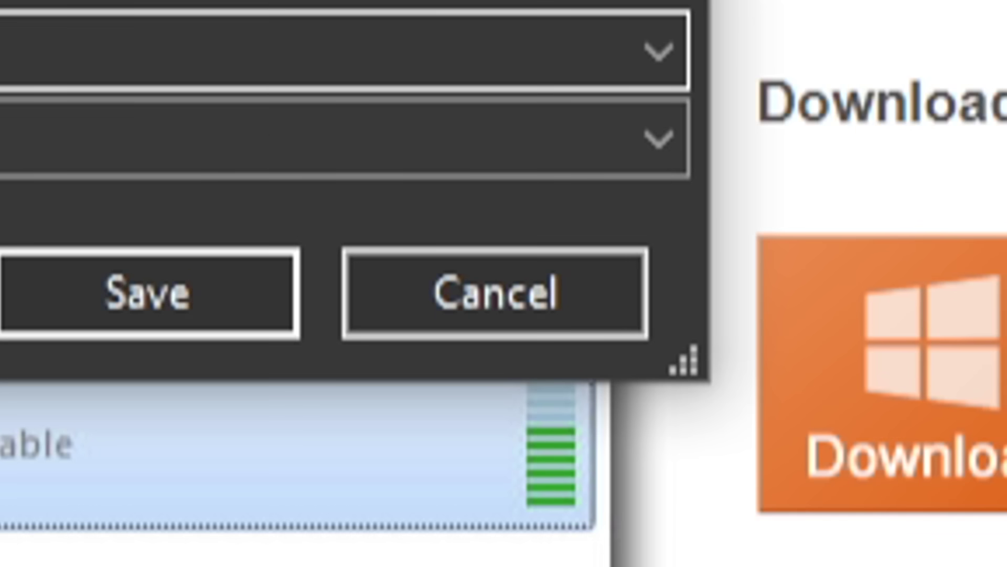
{"action": "left_click", "coordinate": [454, 273]}
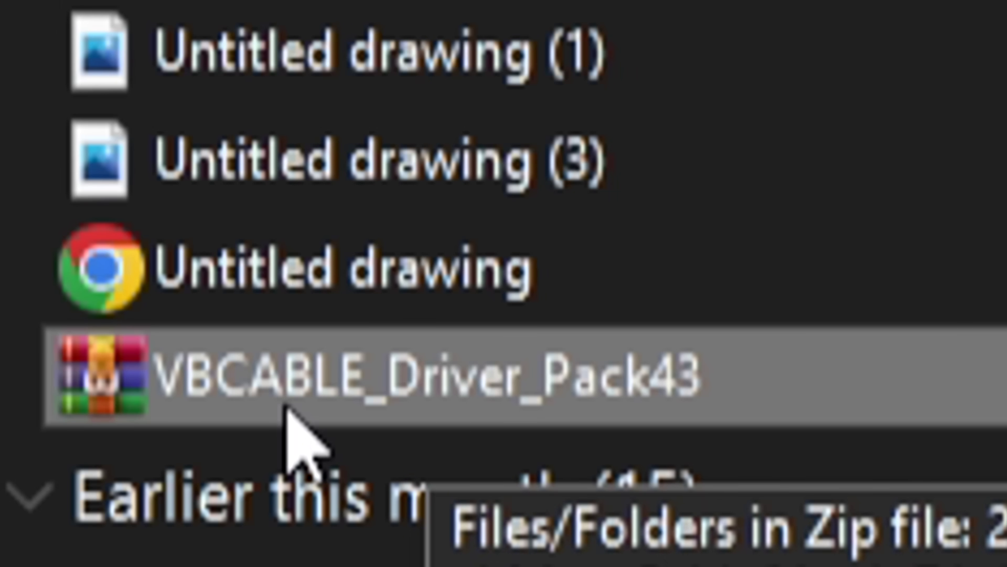
In the extracted VBCABLE_Driver_Pack43 folder, run VBCABLE_Setup_x64 as administrator.
{"action": "right_click", "coordinate": [656, 413]}
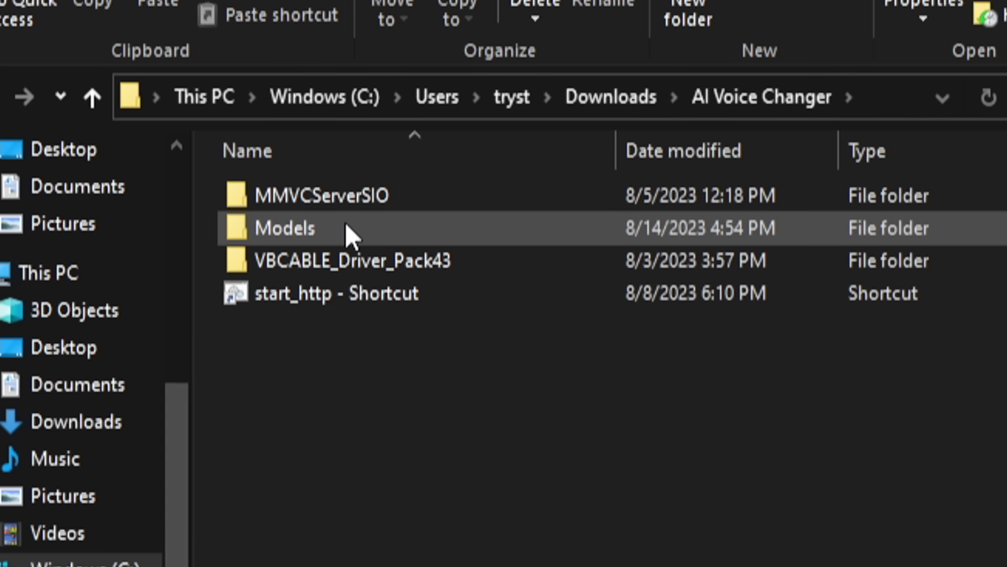
{"action": "double_click", "coordinate": [345, 222]}
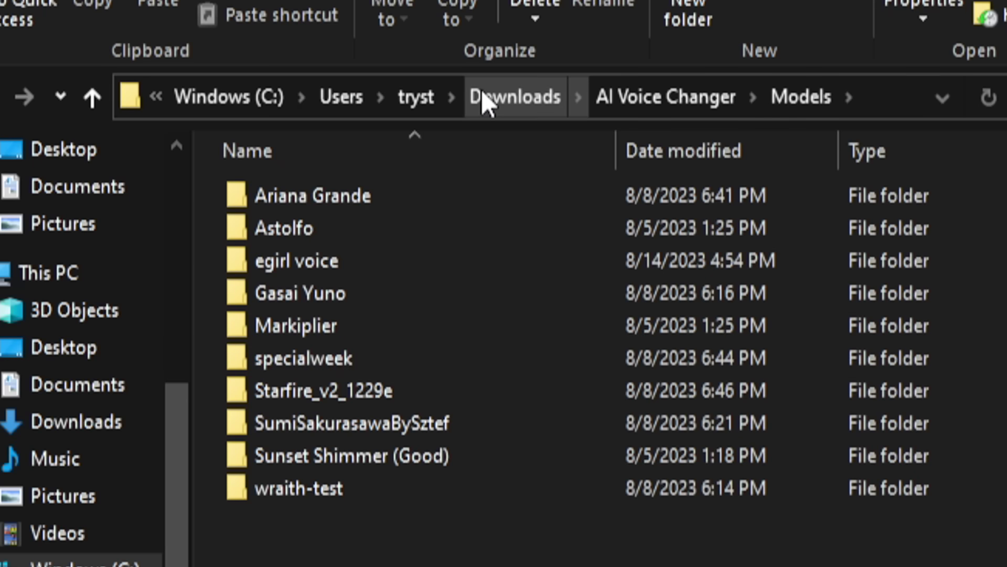
{"action": "left_click", "coordinate": [632, 96]}
{"action": "double_click", "coordinate": [471, 263]}
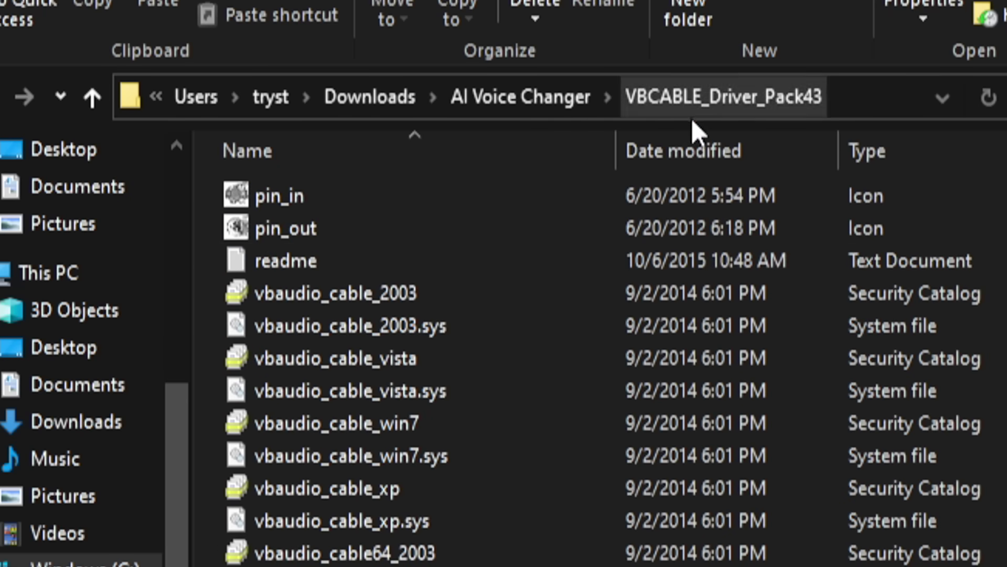
{"action": "scroll", "coordinate": [524, 357], "scroll_direction": "down", "scroll_amount": 4}
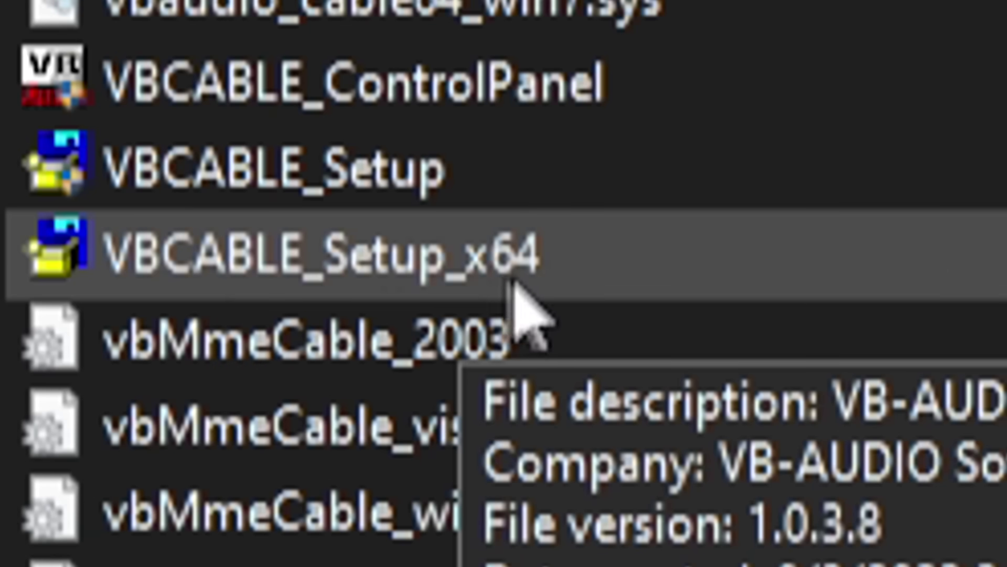
{"action": "right_click", "coordinate": [813, 275]}
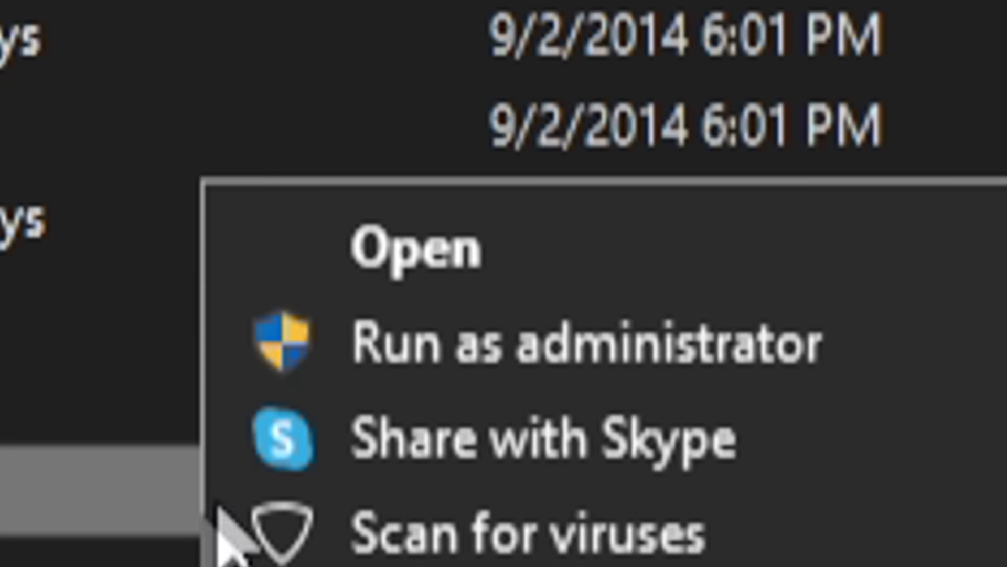
{"action": "left_click", "coordinate": [370, 370]}
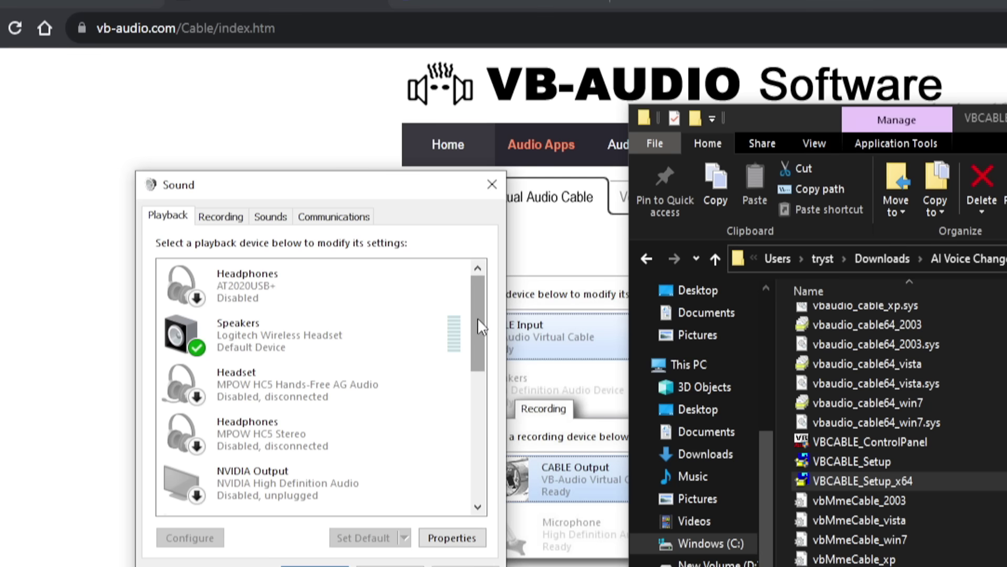
{"action": "left_click_drag", "start_coordinate": [478, 317], "coordinate": [482, 467]}
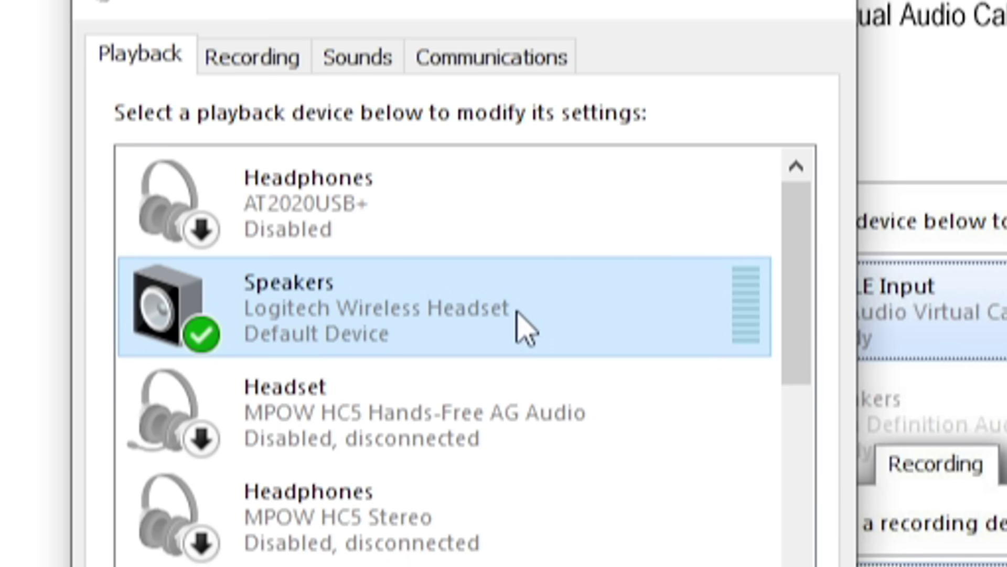
{"action": "right_click", "coordinate": [518, 313]}
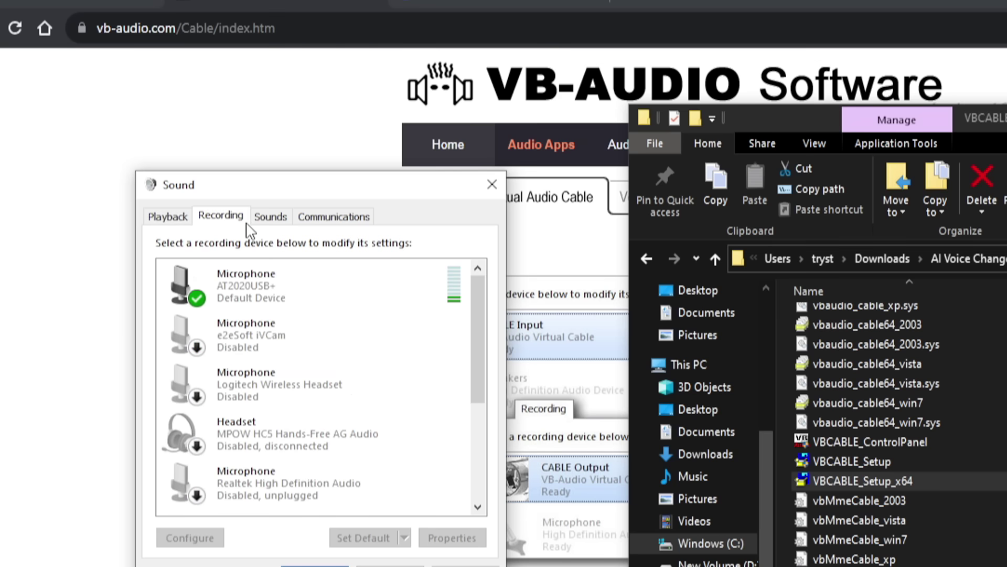
{"action": "left_click", "coordinate": [283, 291]}
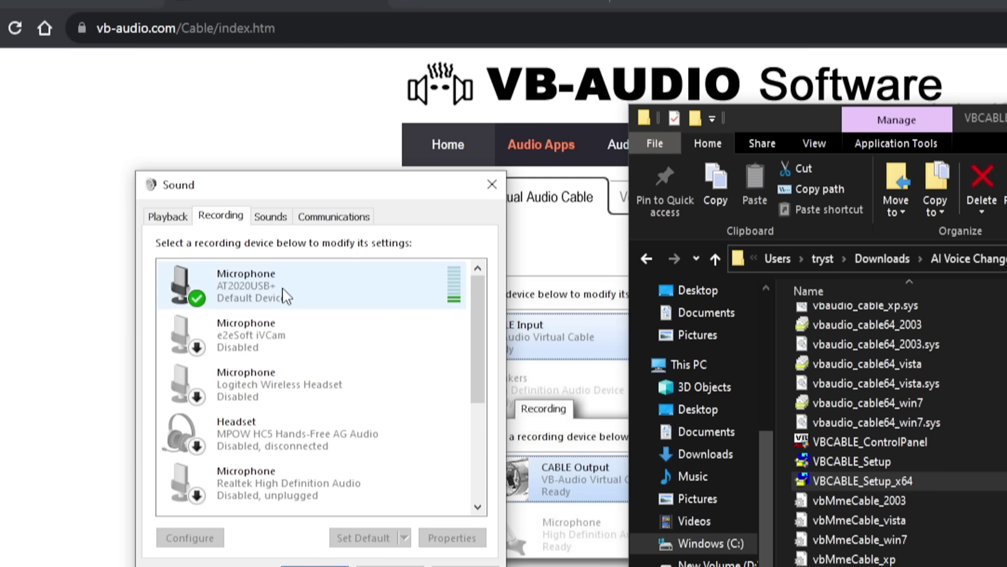
{"action": "left_click_drag", "start_coordinate": [482, 312], "coordinate": [476, 420]}
{"action": "left_click", "coordinate": [289, 456]}
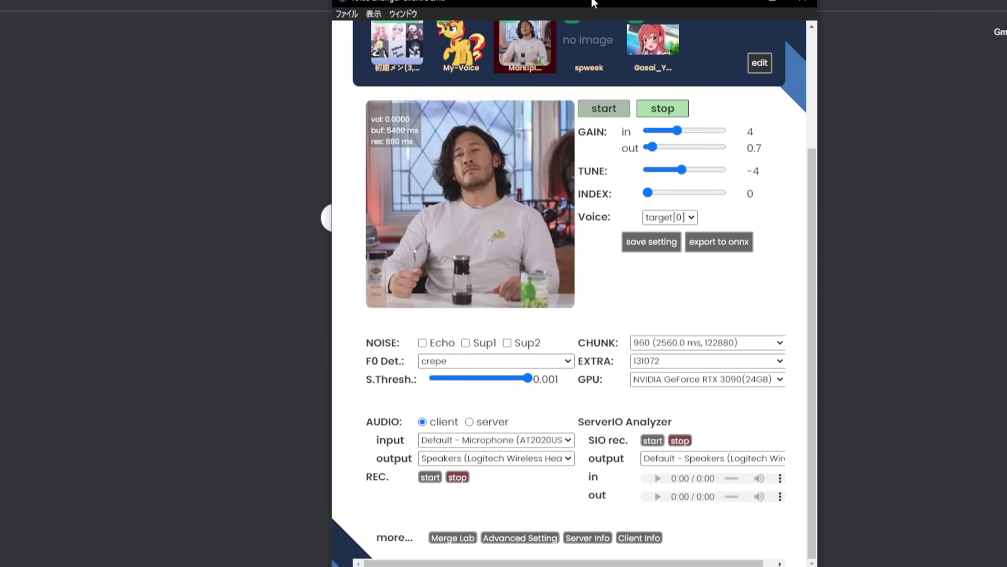
Set the voice changer's audio output device to Speakers (VB-Audio Virtual Cable).
{"action": "left_click_drag", "start_coordinate": [592, 2], "coordinate": [549, 4]}
{"action": "left_click", "coordinate": [442, 465]}
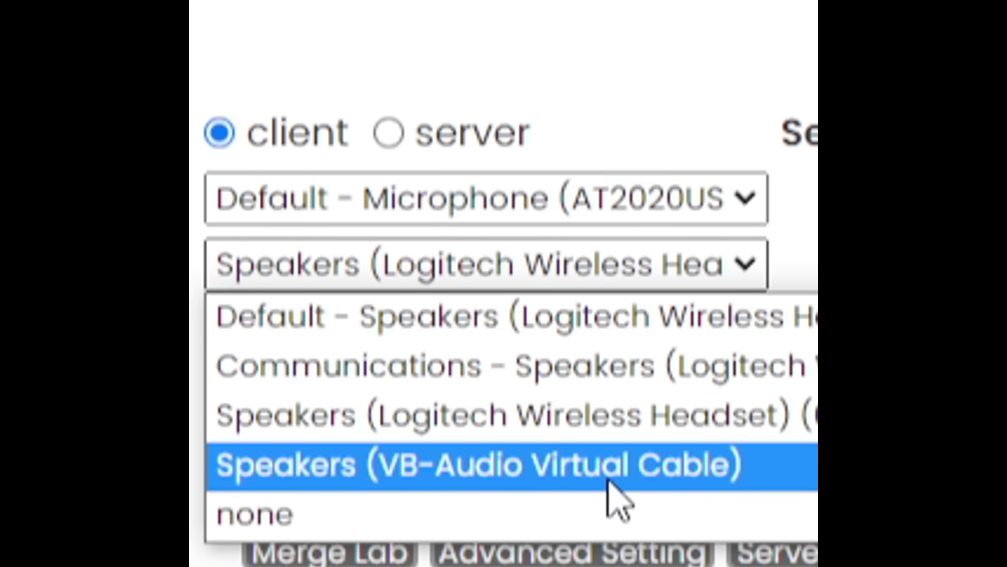
{"action": "left_click", "coordinate": [525, 485]}
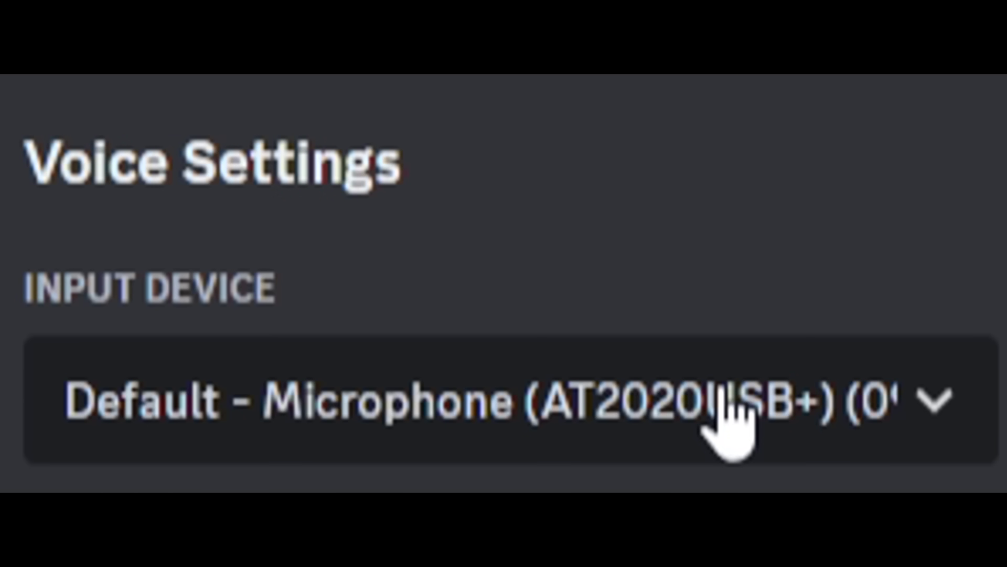
Choose CABLE Output (VB-Audio Virtual Cable) as Discord's input device, end the mic test, exit settings.
{"action": "left_click", "coordinate": [730, 425]}
{"action": "left_click", "coordinate": [525, 530]}
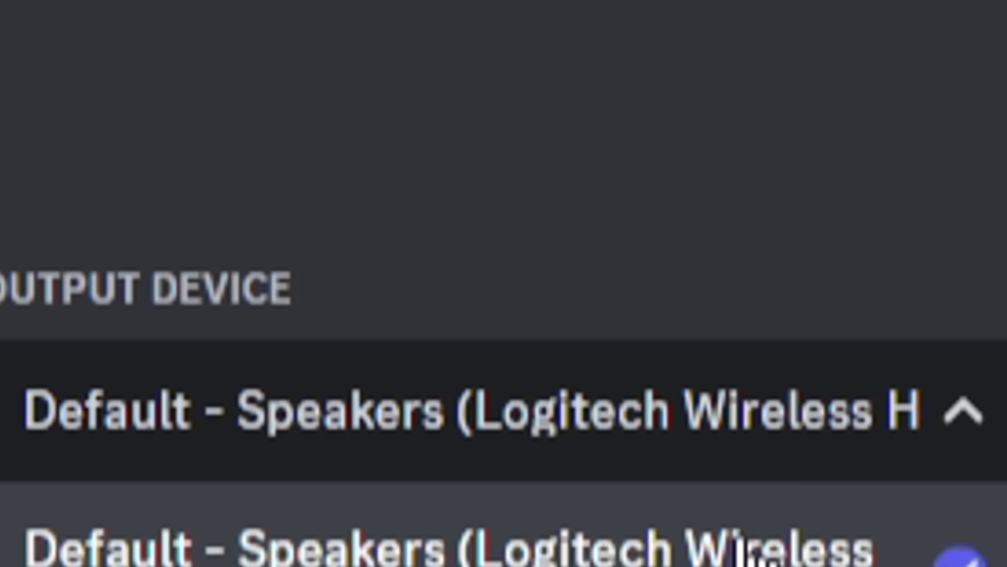
{"action": "left_click", "coordinate": [742, 546]}
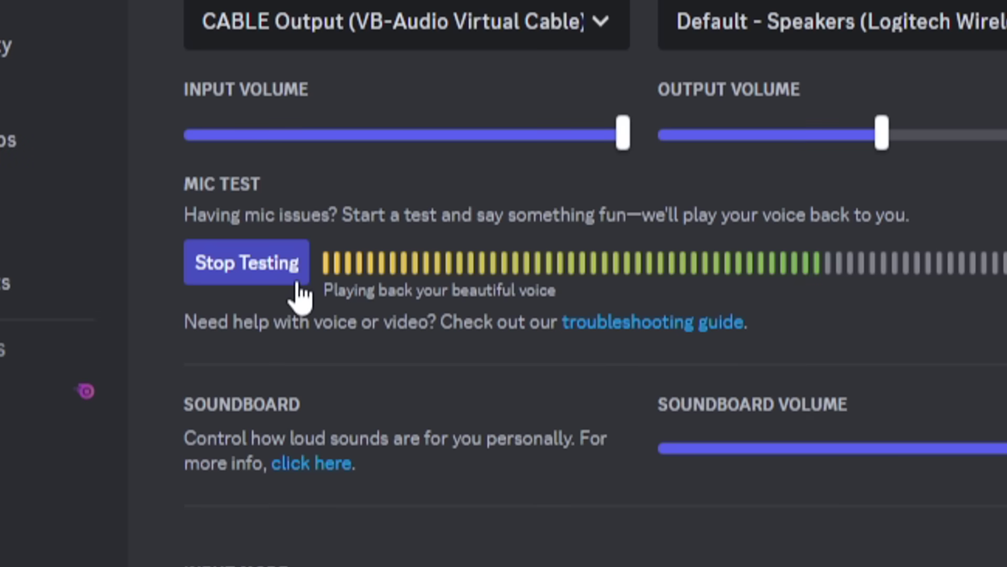
{"action": "left_click", "coordinate": [278, 288]}
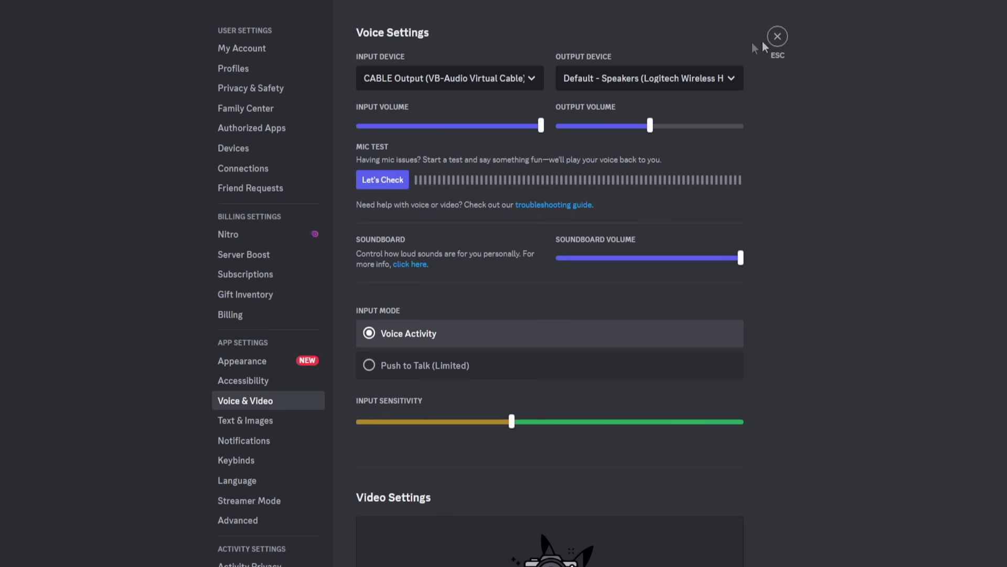
{"action": "left_click", "coordinate": [777, 36]}
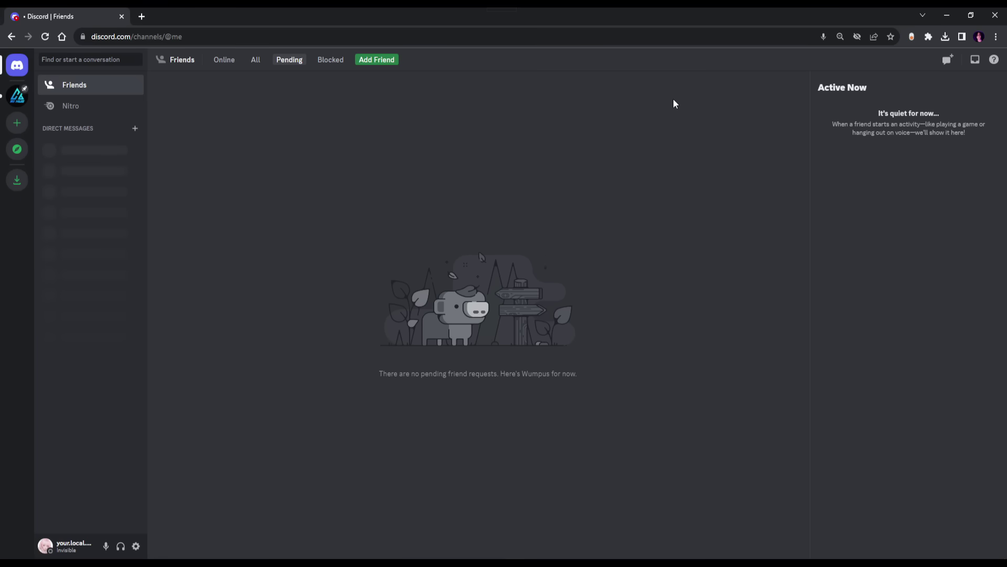
Switch back to the Voice Changer Client Demo window with Alt+Tab.
{"action": "key", "text": "alt+Tab"}
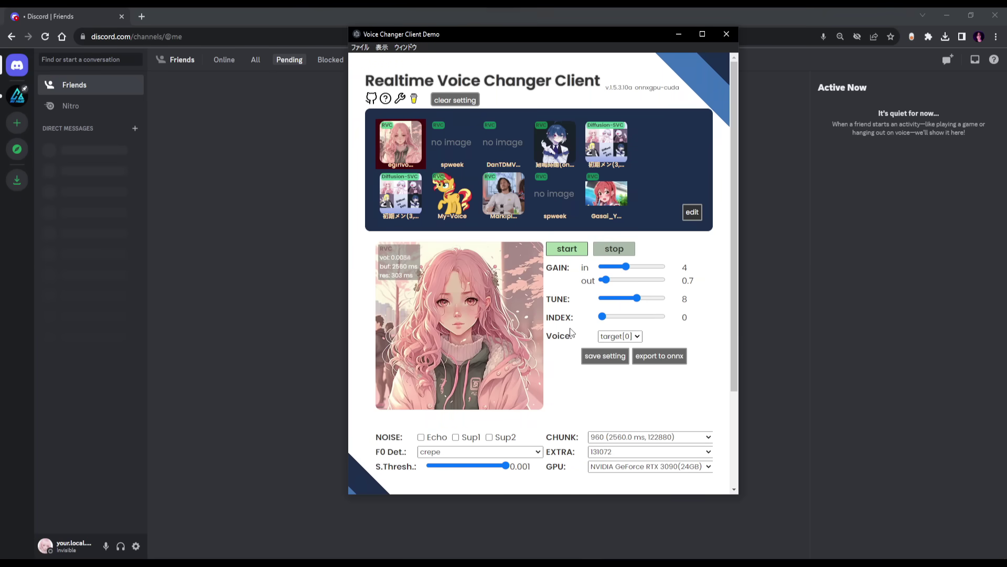